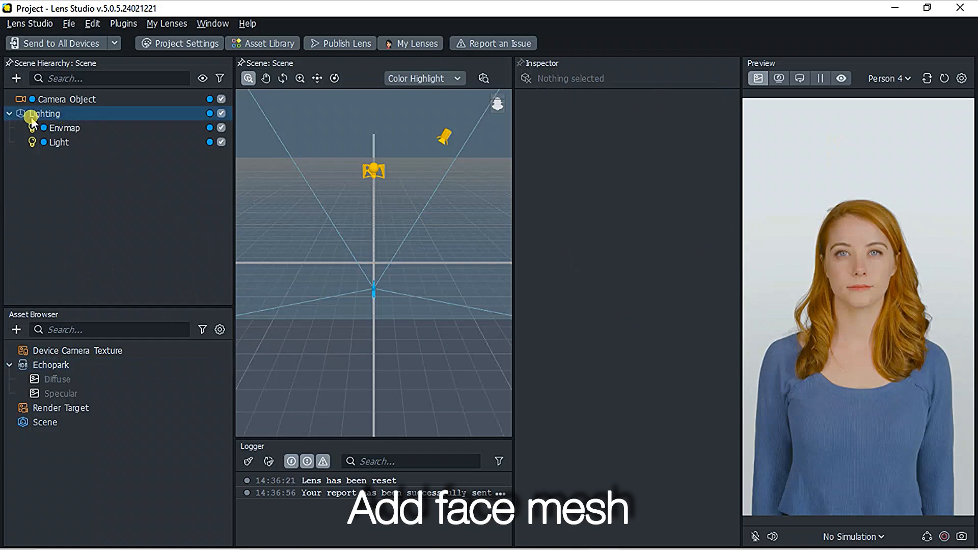
Add a Face Mesh object to the scene and select it
{"action": "left_click", "coordinate": [15, 79]}
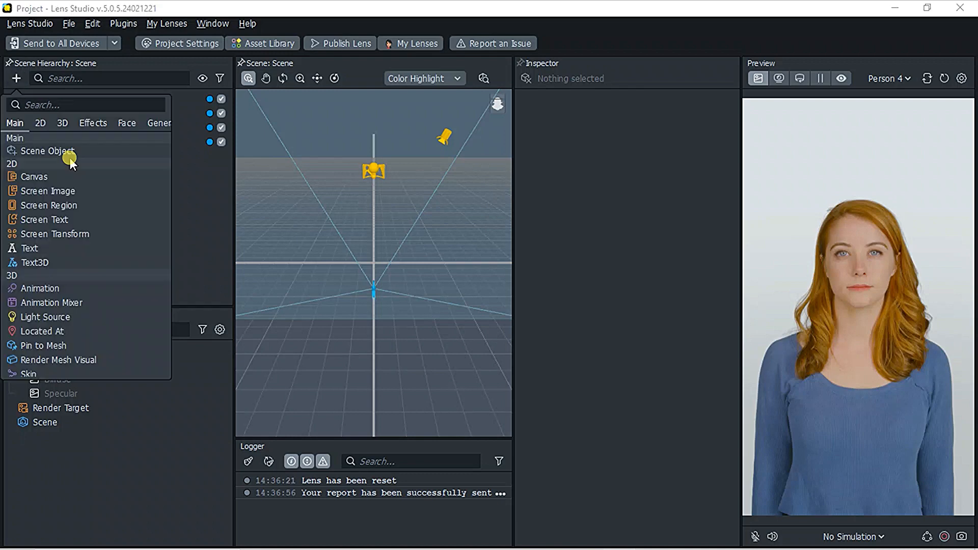
{"action": "scroll", "coordinate": [28, 288], "scroll_direction": "down", "scroll_amount": 10}
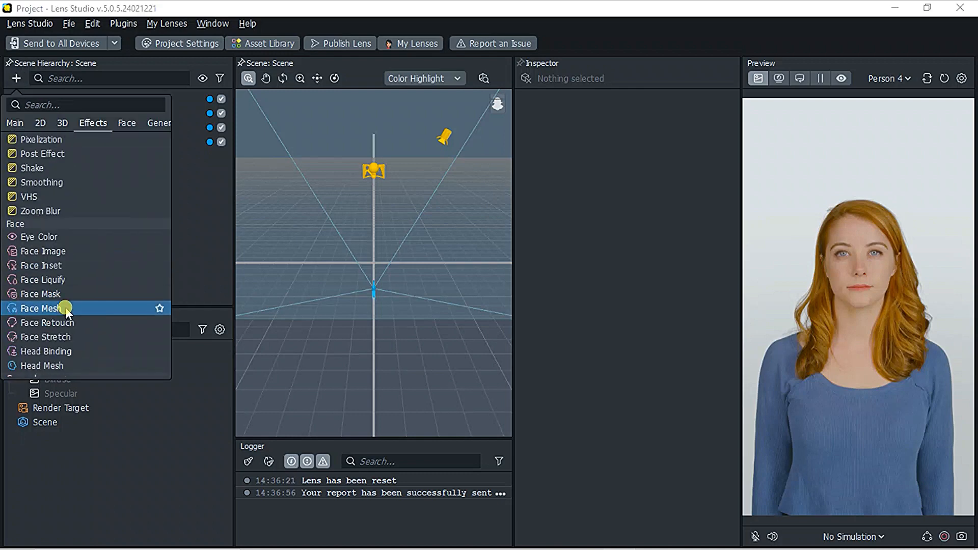
{"action": "left_click", "coordinate": [57, 310]}
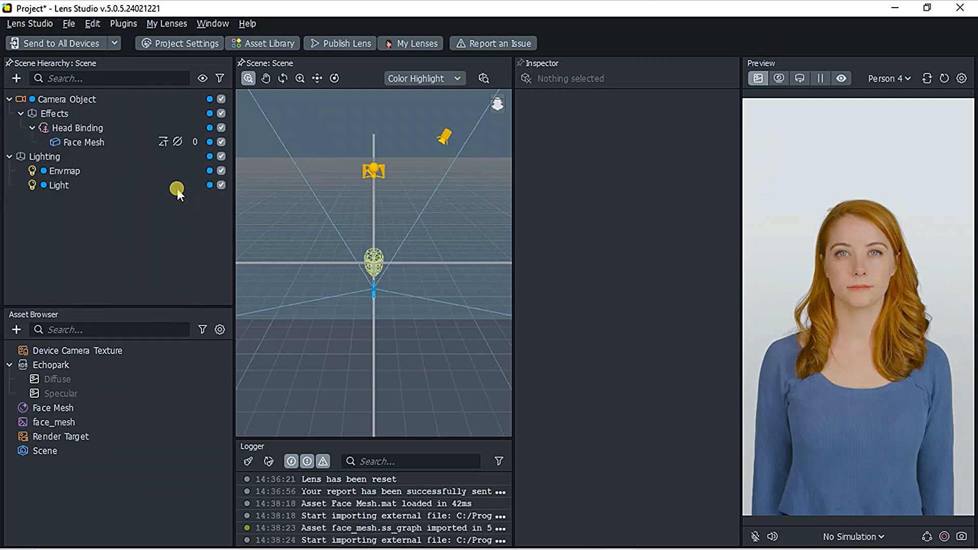
{"action": "left_click", "coordinate": [104, 190]}
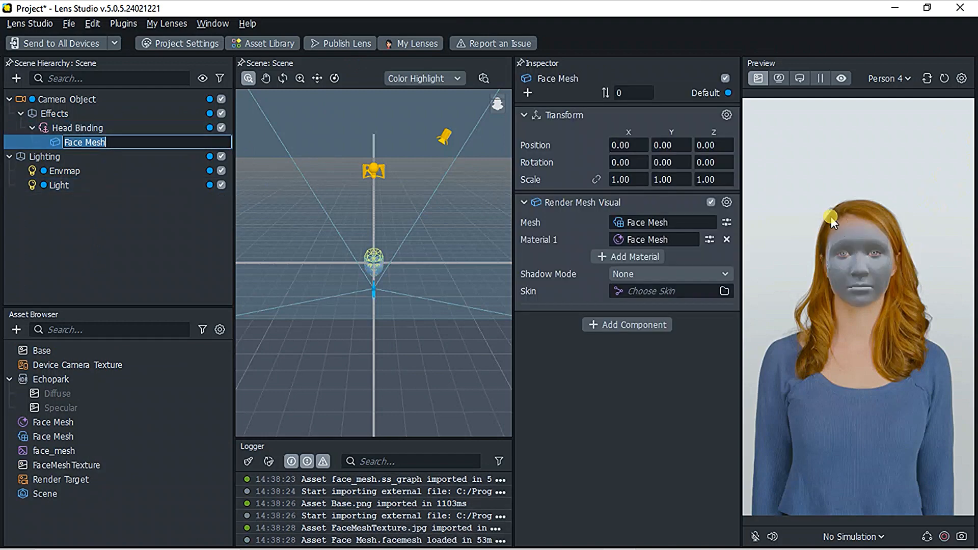
Search the asset library for "fur" and import the Mane Fur Material
{"action": "left_click", "coordinate": [262, 41]}
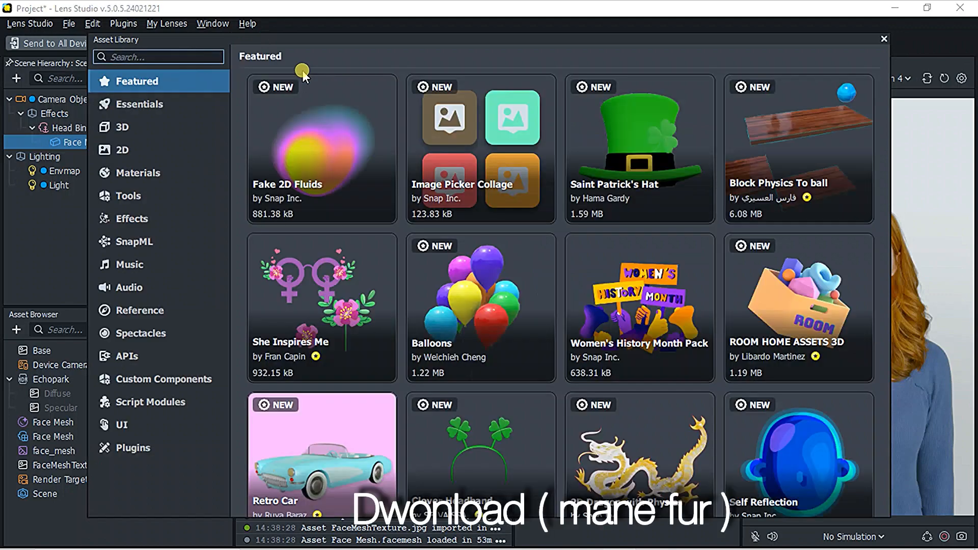
{"action": "type", "text": "fur"}
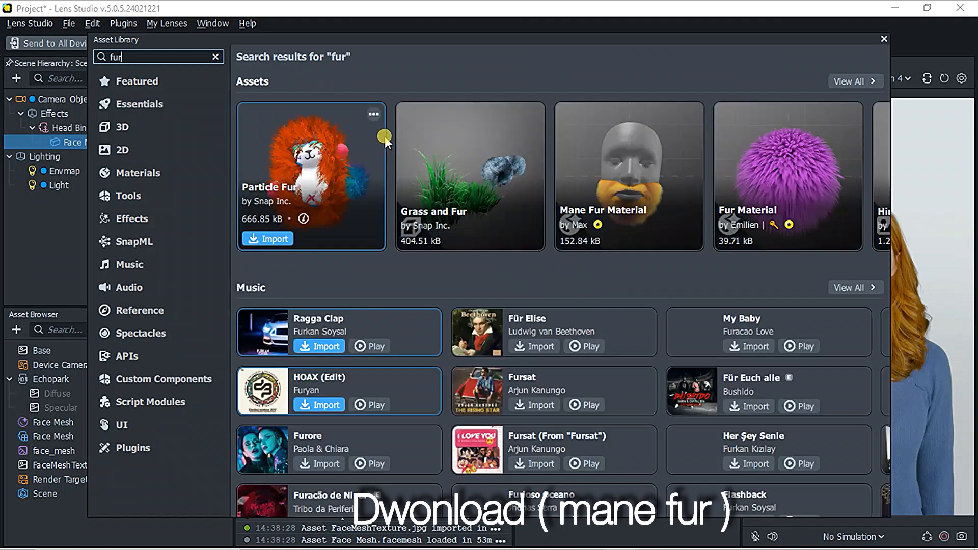
{"action": "mouse_move", "coordinate": [623, 217]}
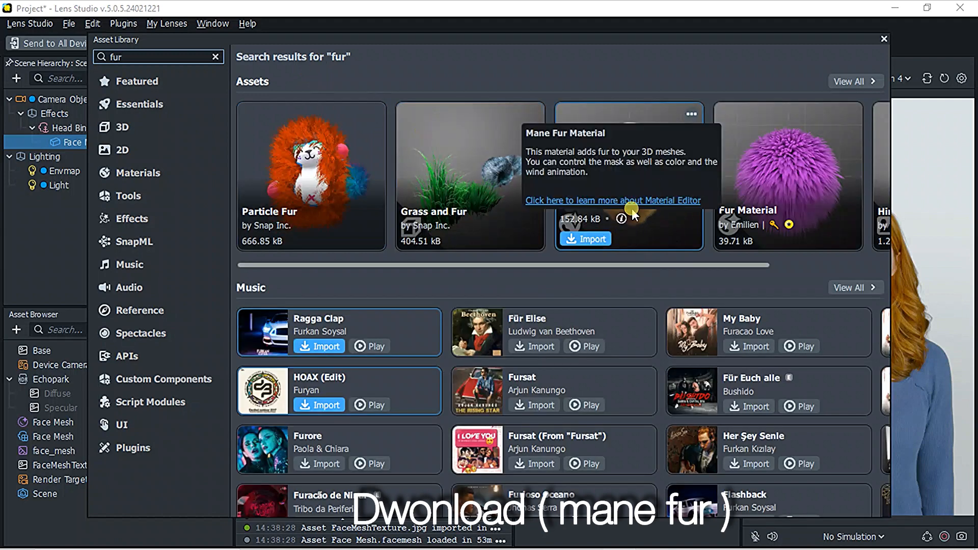
{"action": "left_click", "coordinate": [601, 239]}
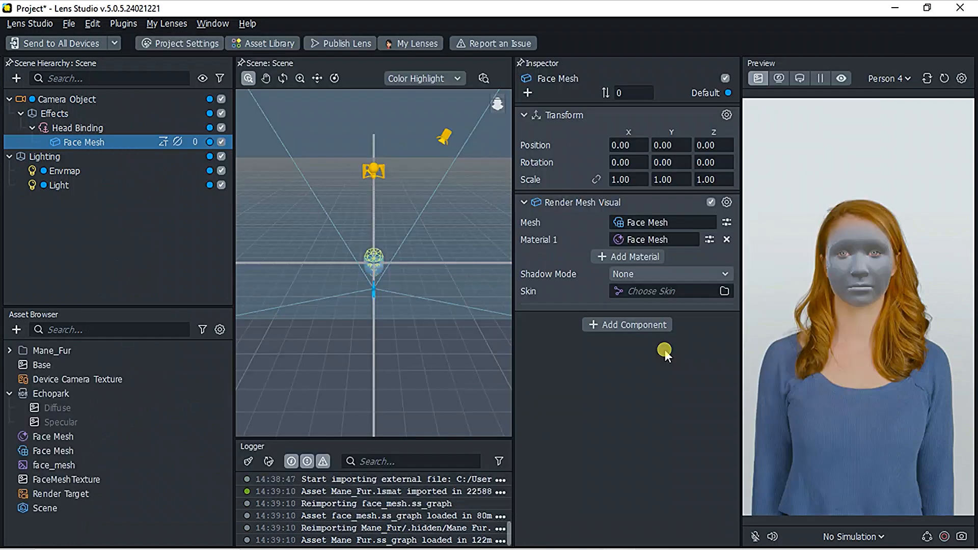
Assign the imported Mane Fur material as Material 1 of the Face Mesh, and reset the lens preview
{"action": "left_click", "coordinate": [9, 351]}
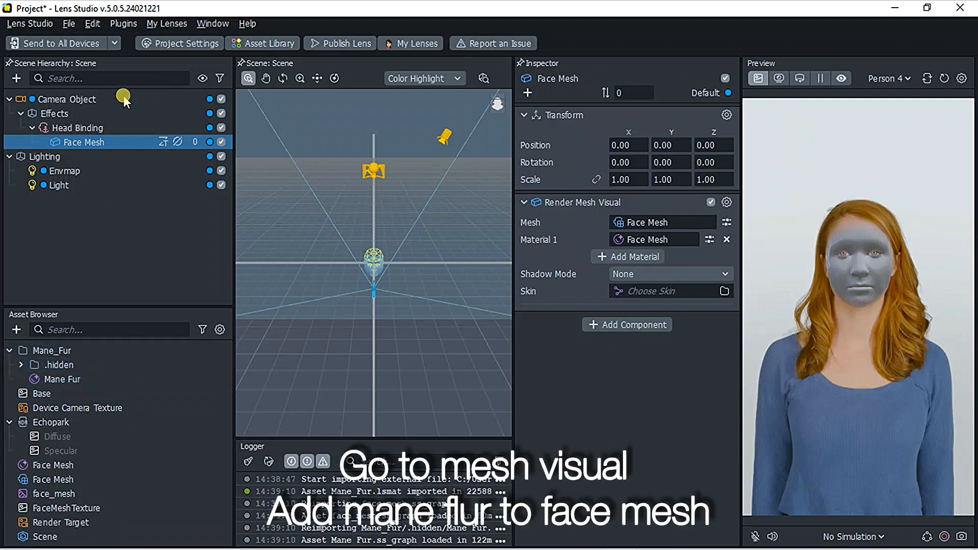
{"action": "left_click", "coordinate": [77, 143]}
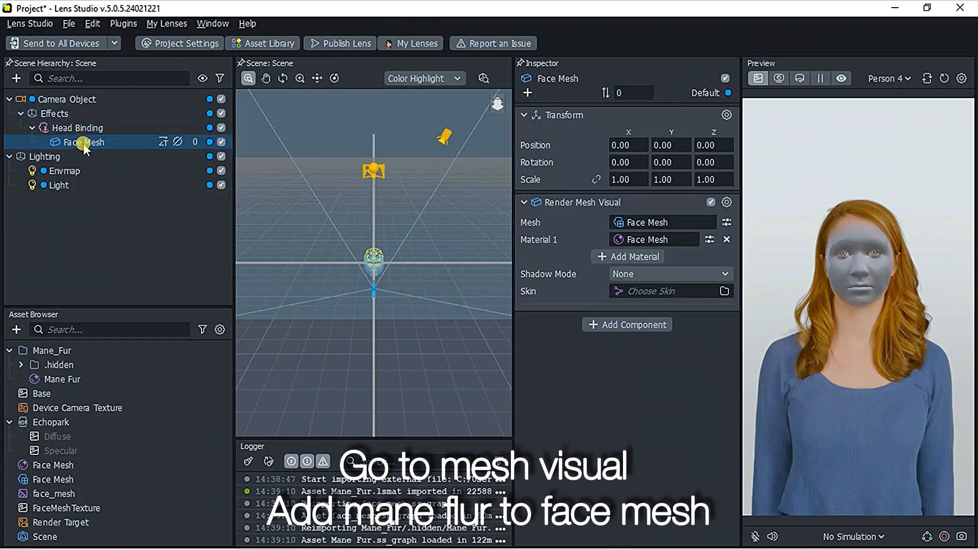
{"action": "left_click", "coordinate": [653, 239]}
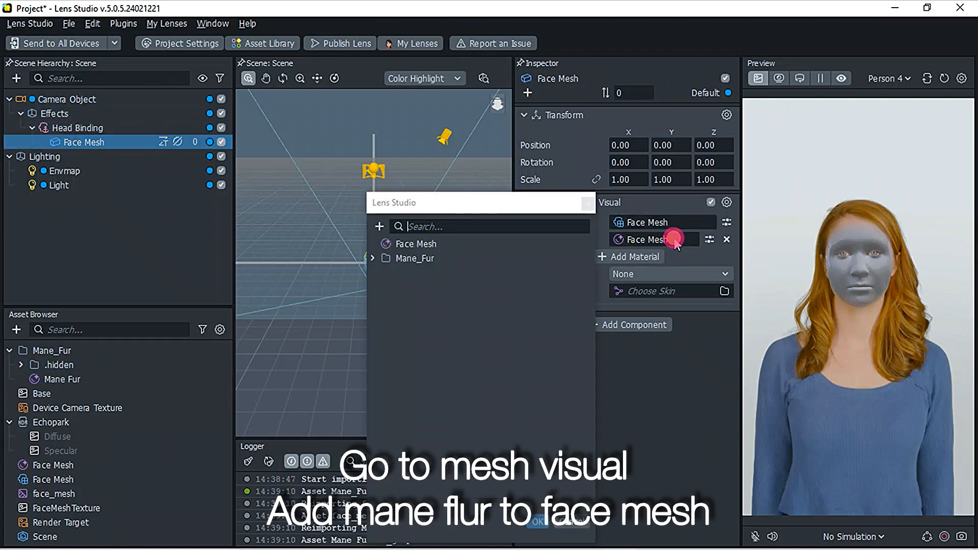
{"action": "left_click", "coordinate": [373, 258]}
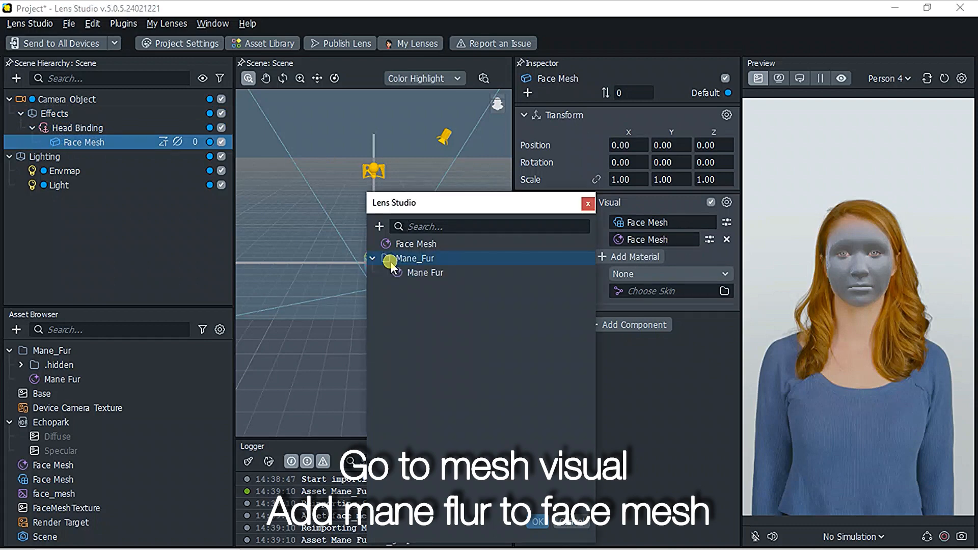
{"action": "left_click", "coordinate": [426, 275]}
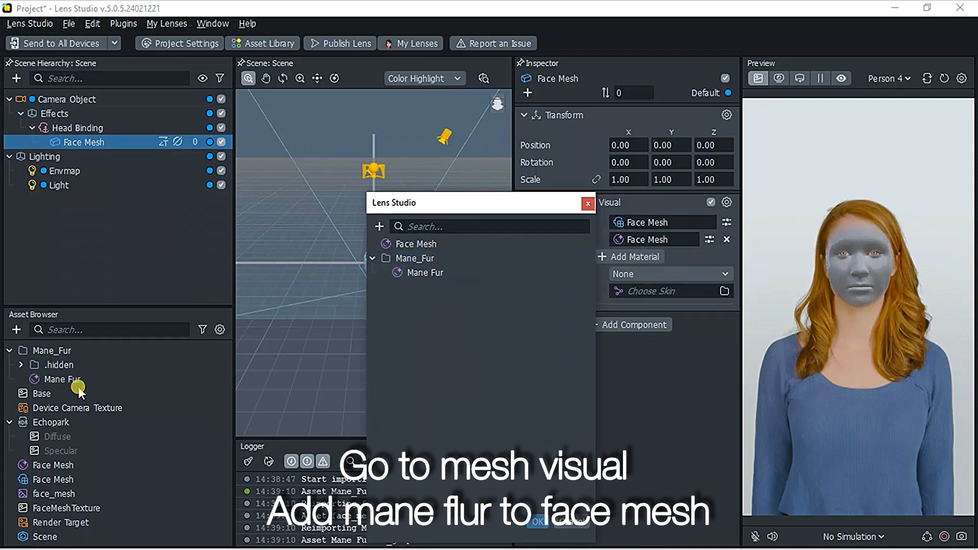
{"action": "left_click", "coordinate": [439, 272]}
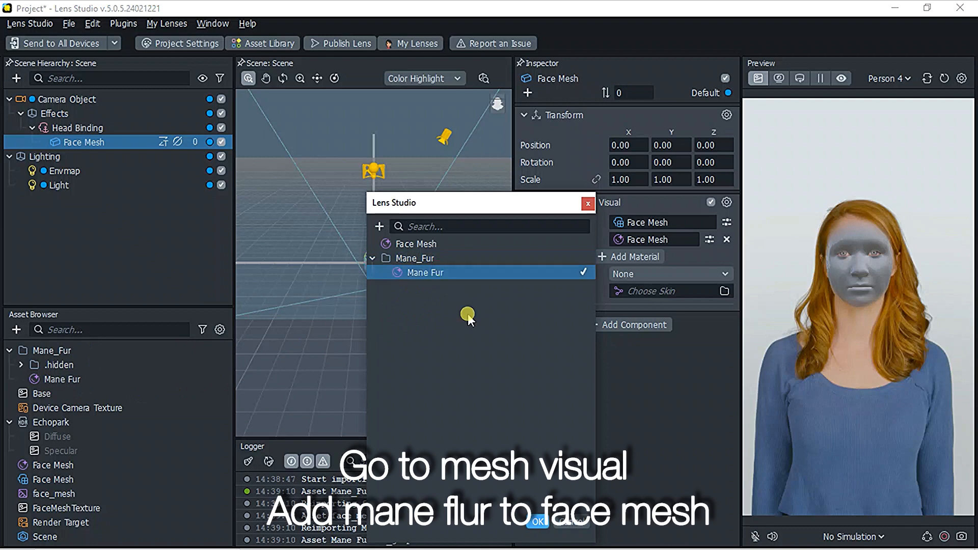
{"action": "left_click", "coordinate": [538, 521]}
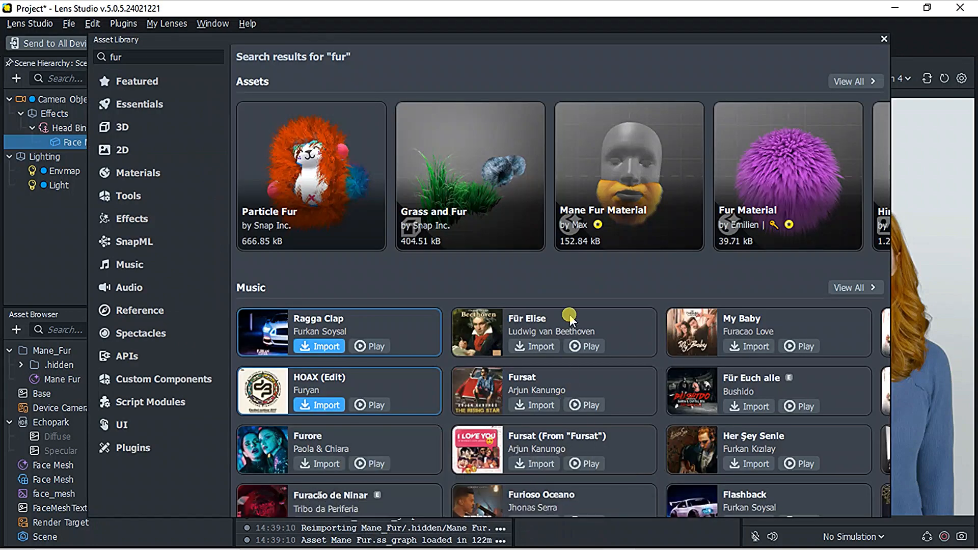
{"action": "left_click", "coordinate": [884, 38]}
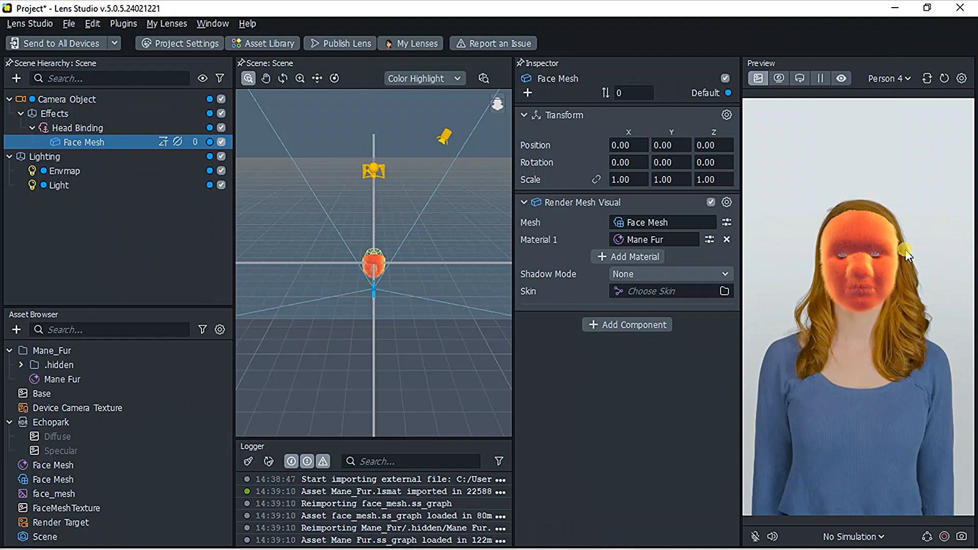
{"action": "left_click", "coordinate": [945, 78]}
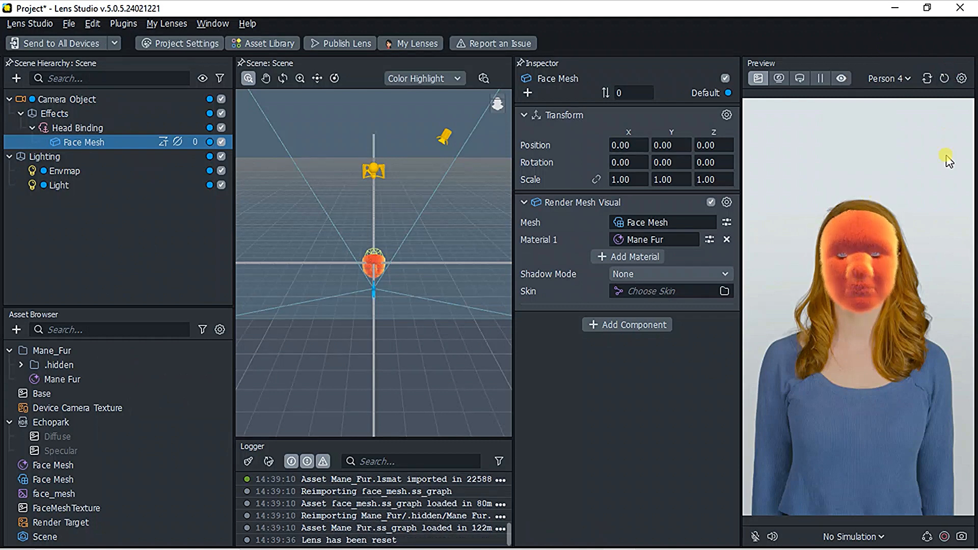
Set the colour Falloff of the Mane Fur material to 1.60
{"action": "left_click", "coordinate": [21, 365]}
{"action": "left_click", "coordinate": [34, 394]}
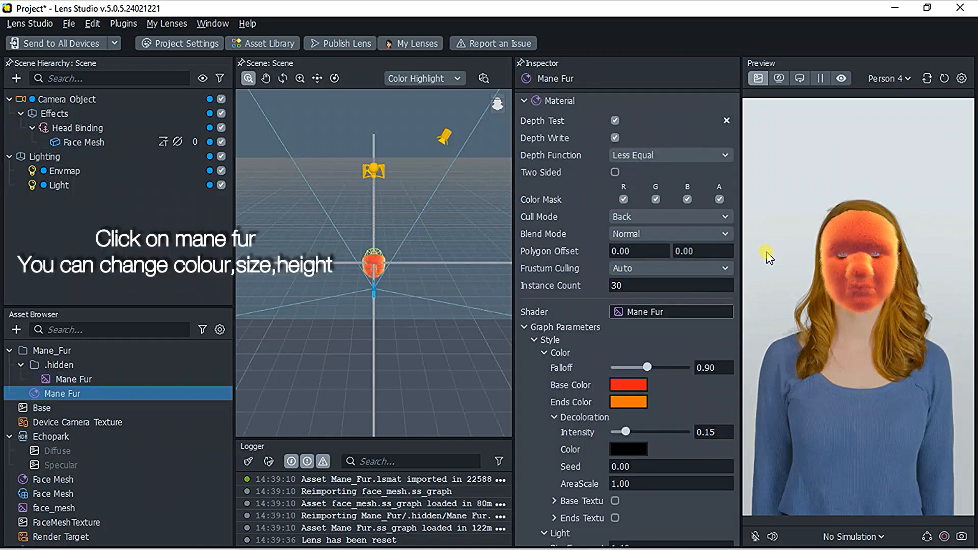
{"action": "scroll", "coordinate": [629, 400], "scroll_direction": "down", "scroll_amount": 3}
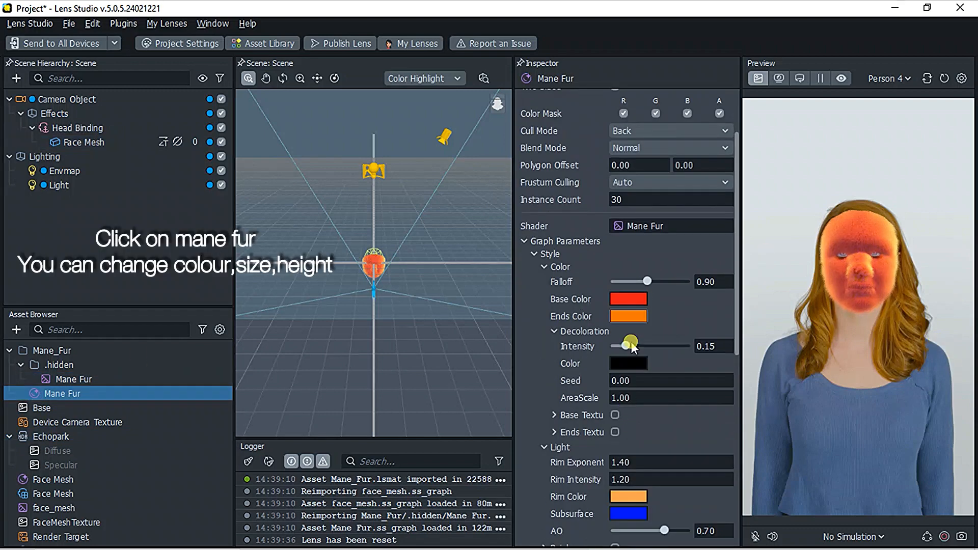
{"action": "left_click", "coordinate": [672, 283]}
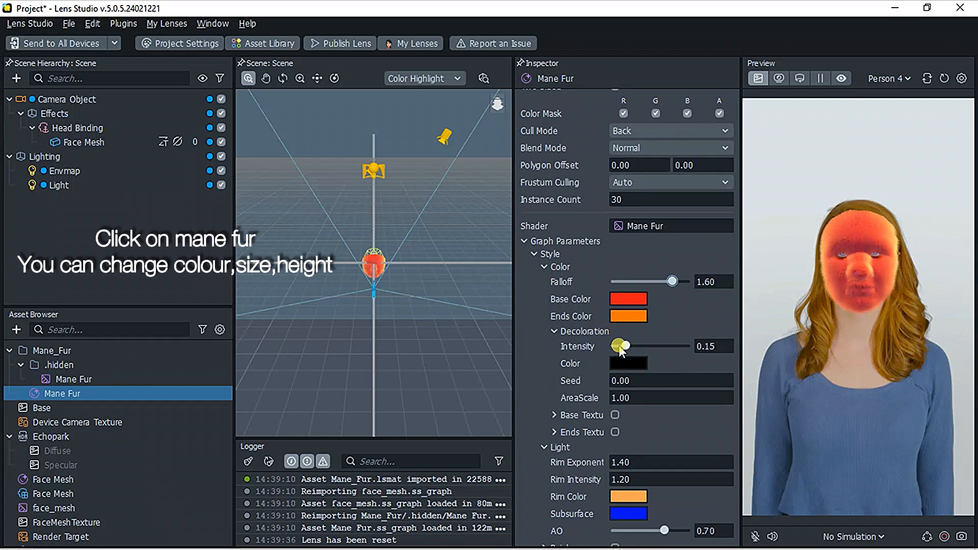
Link the Face Mesh's scale axes and adjust its uniform scale up and down, ending at 1.01
{"action": "left_click", "coordinate": [92, 144]}
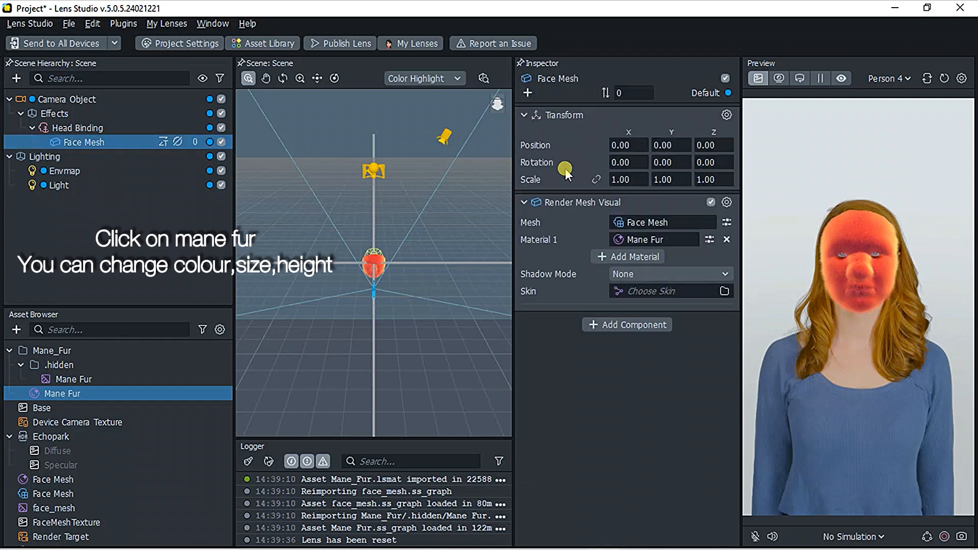
{"action": "left_click", "coordinate": [596, 180]}
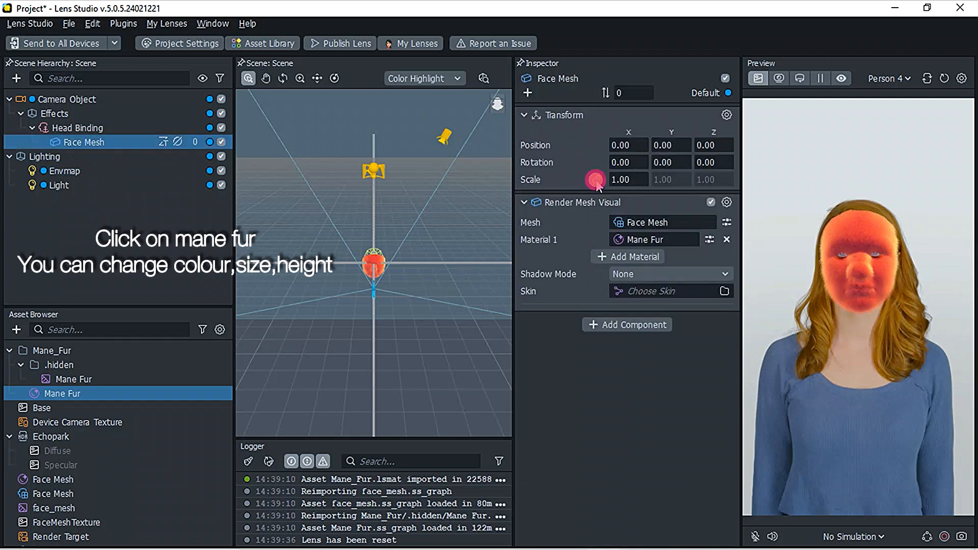
{"action": "left_click", "coordinate": [641, 183]}
{"action": "left_click", "coordinate": [640, 183]}
{"action": "left_click", "coordinate": [641, 184]}
{"action": "left_click", "coordinate": [641, 183]}
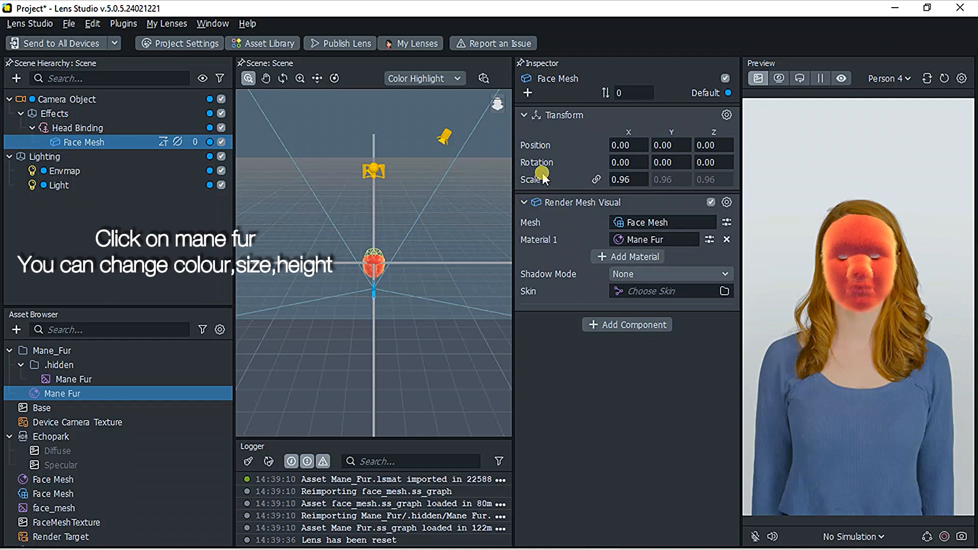
{"action": "left_click", "coordinate": [640, 176]}
{"action": "left_click", "coordinate": [640, 176]}
{"action": "left_click", "coordinate": [640, 176]}
{"action": "left_click", "coordinate": [640, 177]}
{"action": "left_click", "coordinate": [640, 176]}
{"action": "left_click", "coordinate": [640, 176]}
{"action": "left_click", "coordinate": [640, 176]}
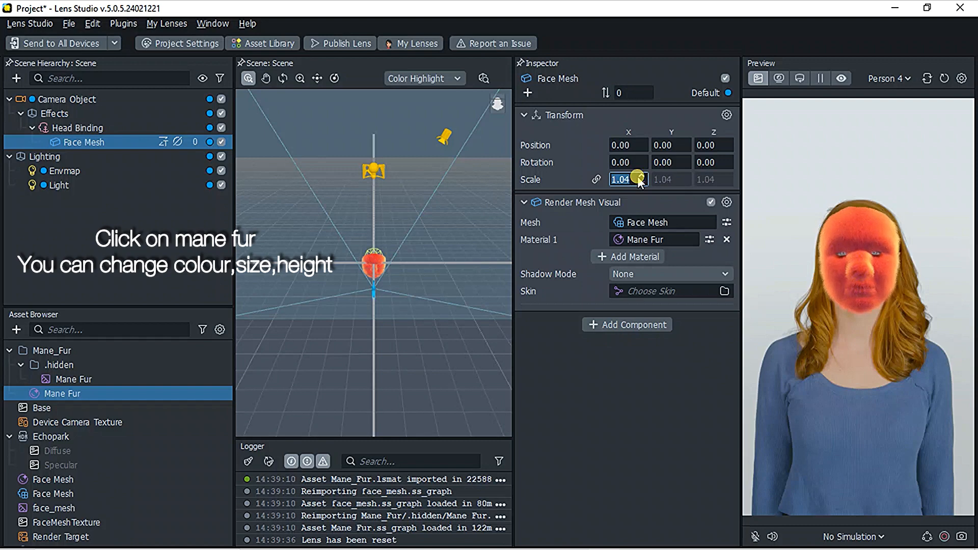
{"action": "left_click", "coordinate": [640, 176]}
{"action": "left_click", "coordinate": [640, 182]}
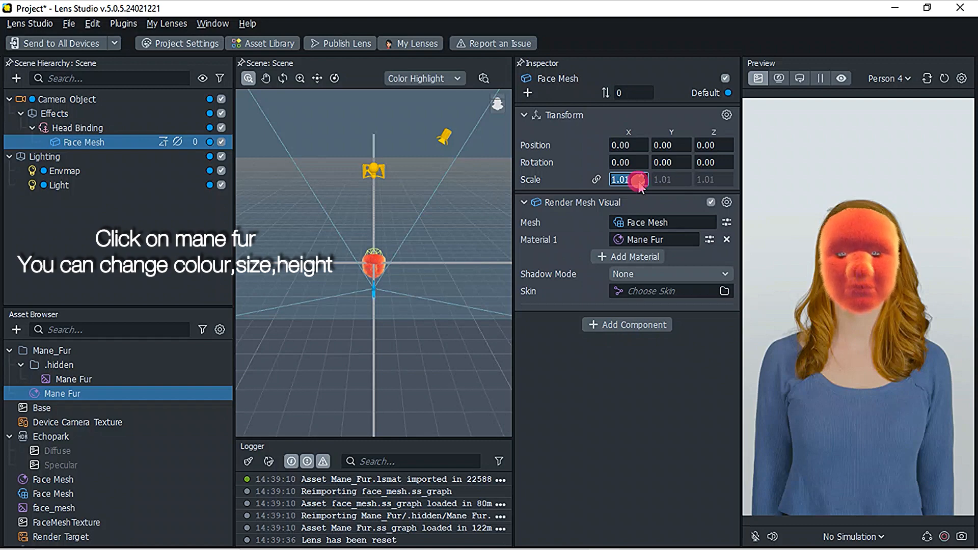
{"action": "left_click", "coordinate": [640, 182]}
{"action": "left_click", "coordinate": [640, 182]}
{"action": "left_click", "coordinate": [640, 182]}
{"action": "left_click", "coordinate": [640, 182]}
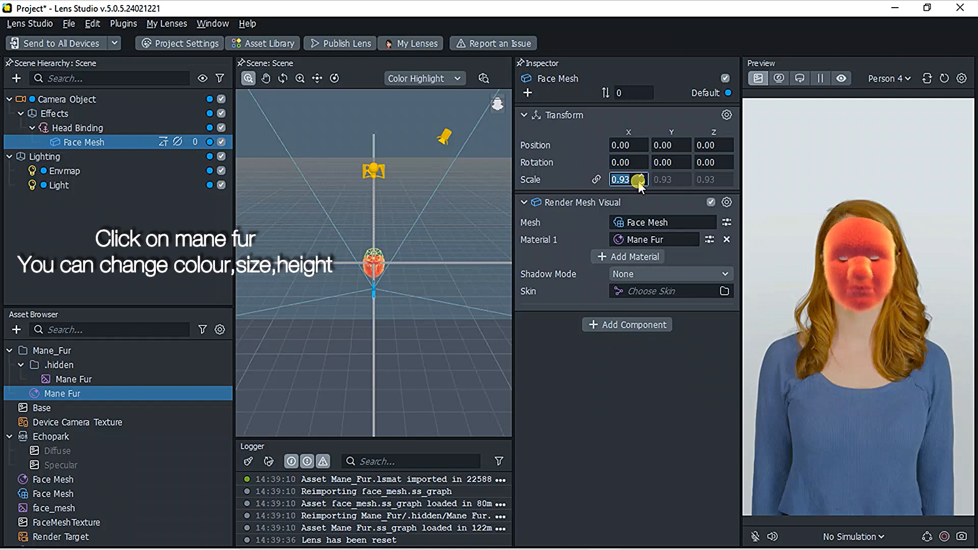
{"action": "left_click", "coordinate": [640, 183]}
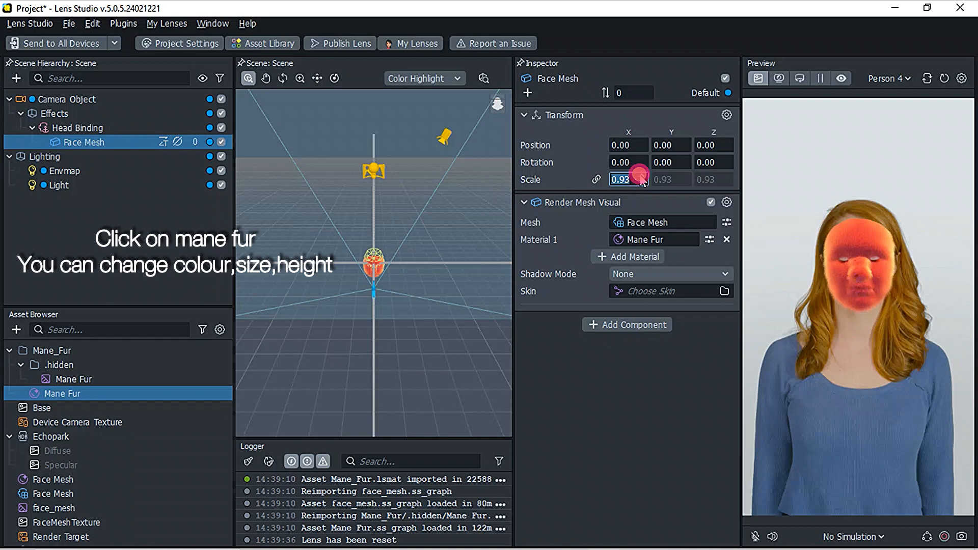
{"action": "left_click", "coordinate": [640, 177]}
{"action": "left_click", "coordinate": [640, 177]}
{"action": "left_click", "coordinate": [640, 176]}
{"action": "left_click", "coordinate": [640, 176]}
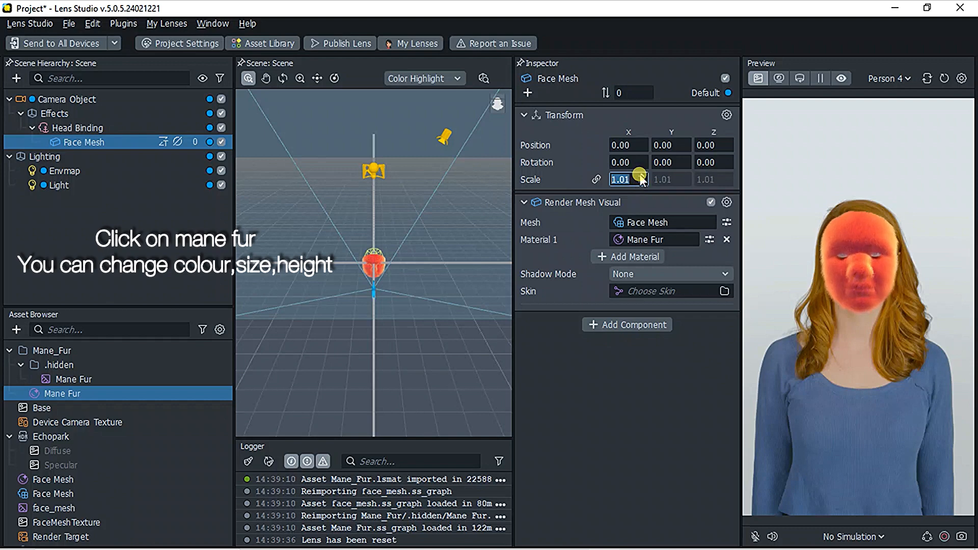
{"action": "left_click", "coordinate": [640, 178]}
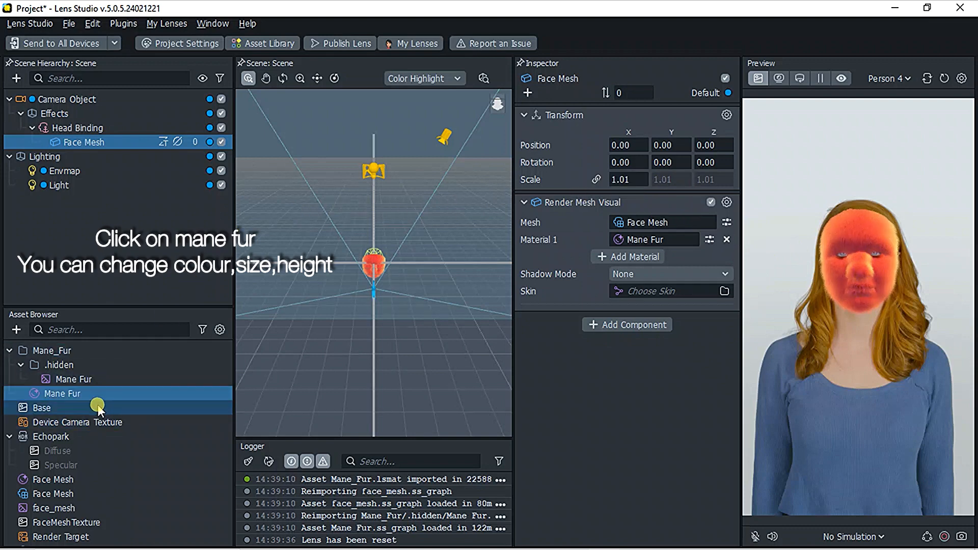
Try several base colours on the Mane Fur material and set its Base Color to pink #ff55ff
{"action": "left_click", "coordinate": [71, 391]}
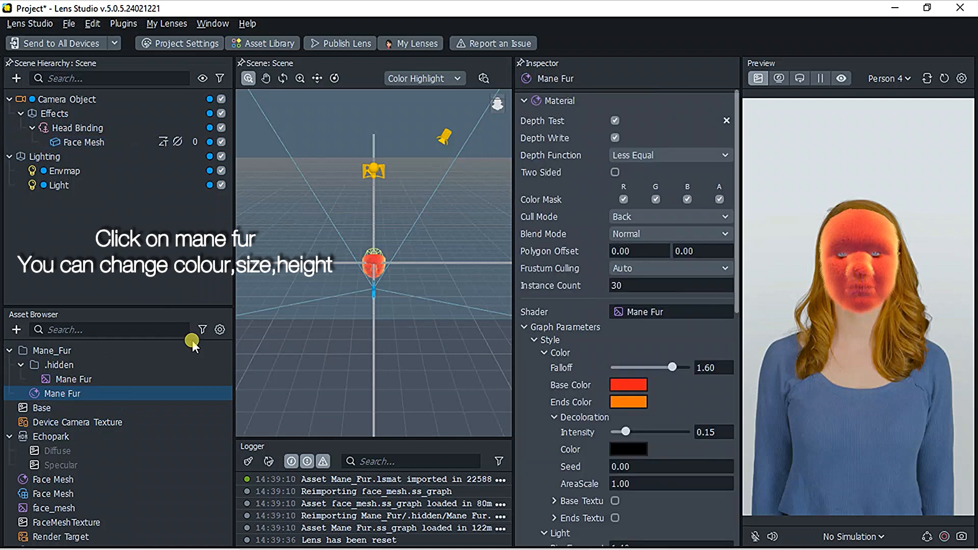
{"action": "scroll", "coordinate": [630, 359], "scroll_direction": "down", "scroll_amount": 3}
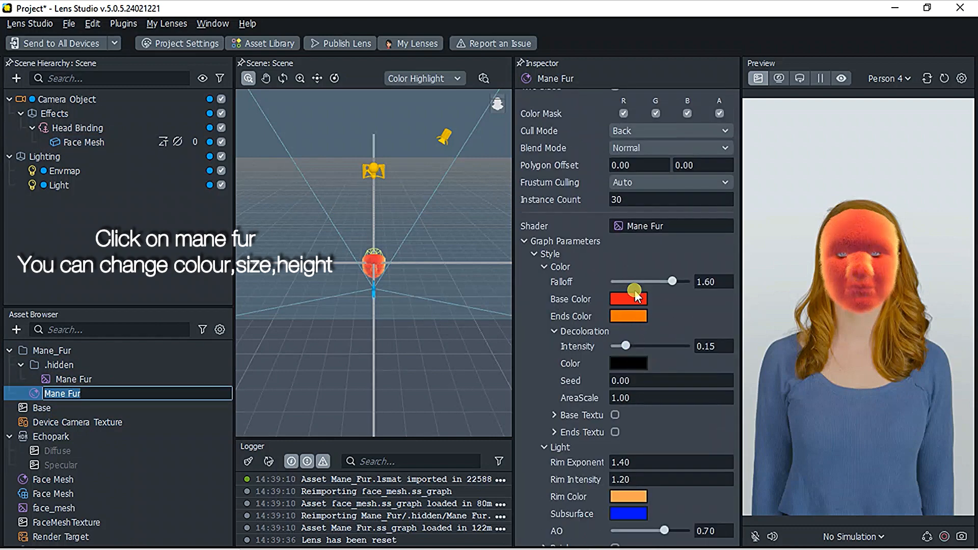
{"action": "left_click", "coordinate": [634, 297]}
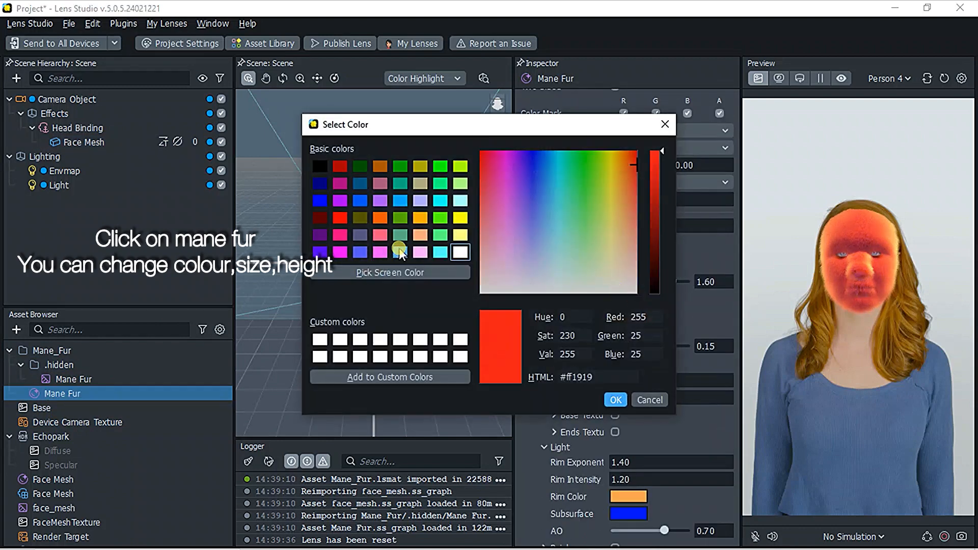
{"action": "left_click", "coordinate": [423, 252]}
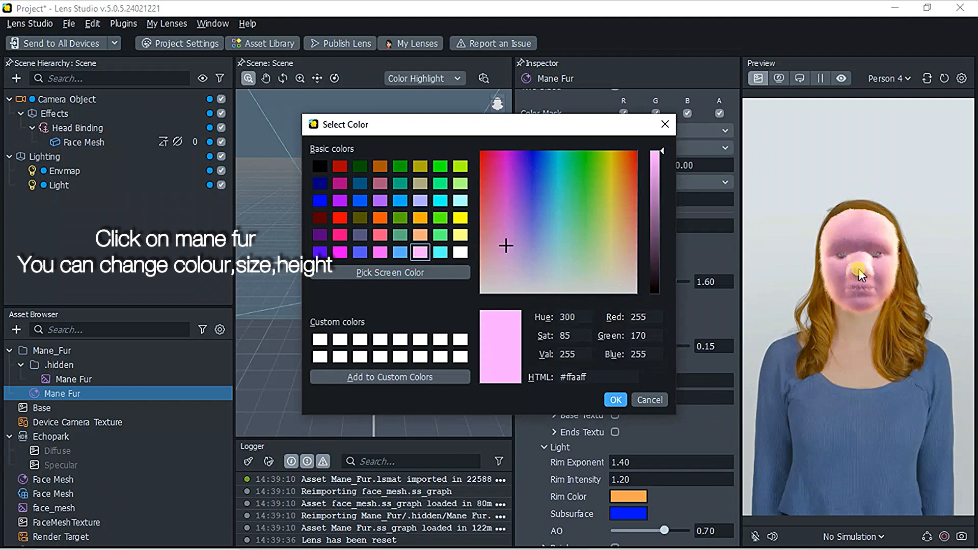
{"action": "left_click", "coordinate": [459, 221]}
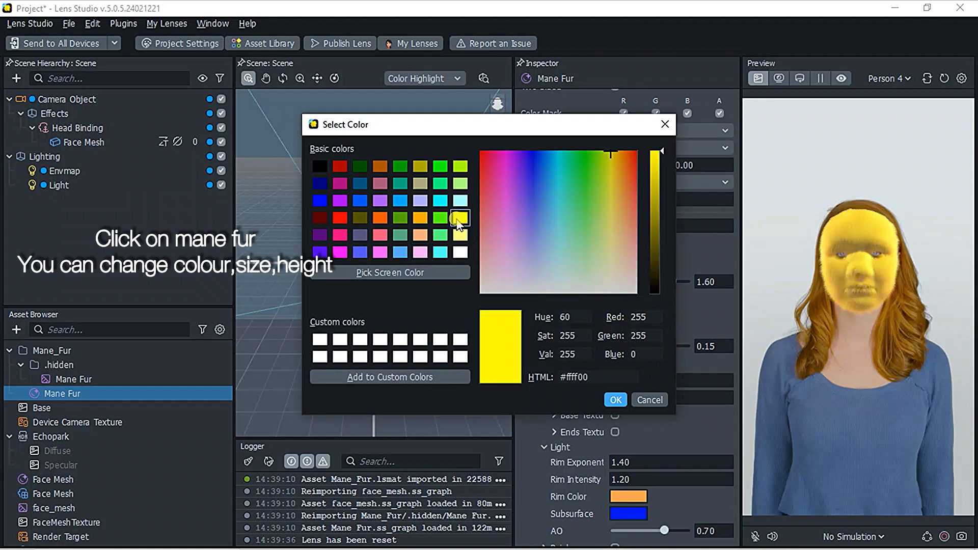
{"action": "left_click", "coordinate": [382, 216]}
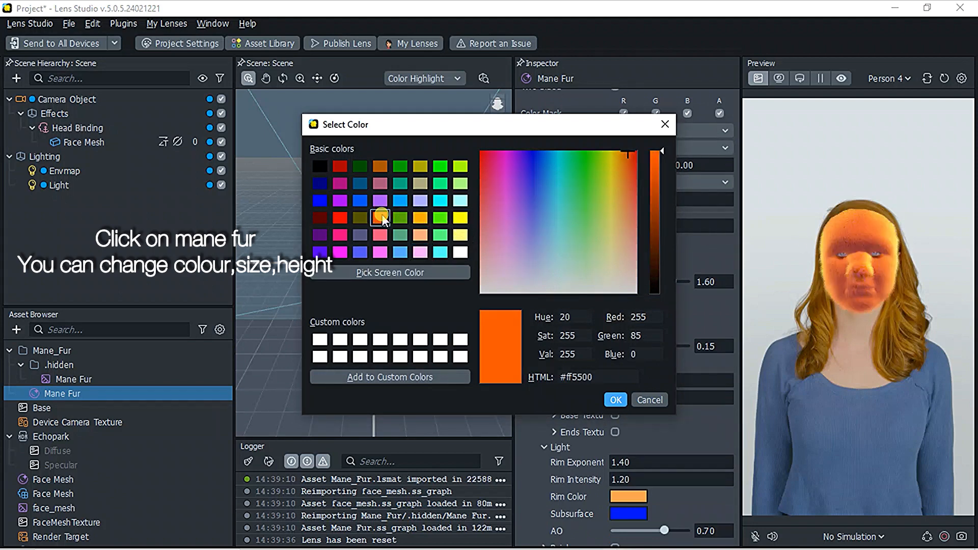
{"action": "left_click", "coordinate": [340, 218]}
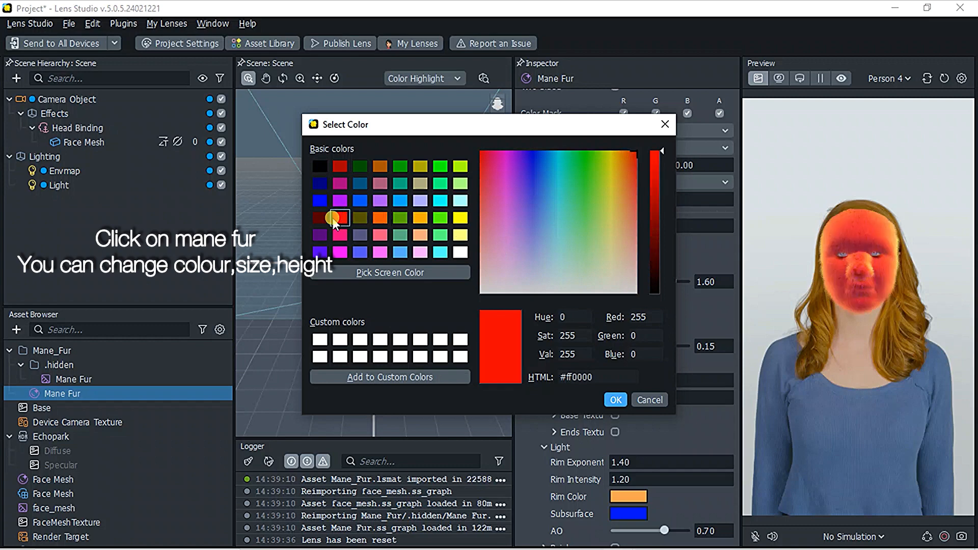
{"action": "left_click", "coordinate": [321, 218]}
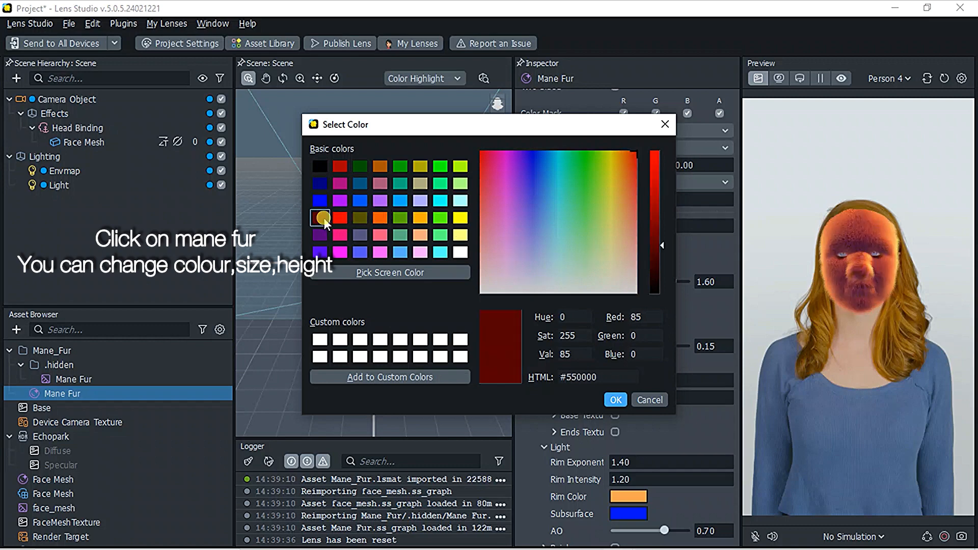
{"action": "left_click", "coordinate": [323, 168]}
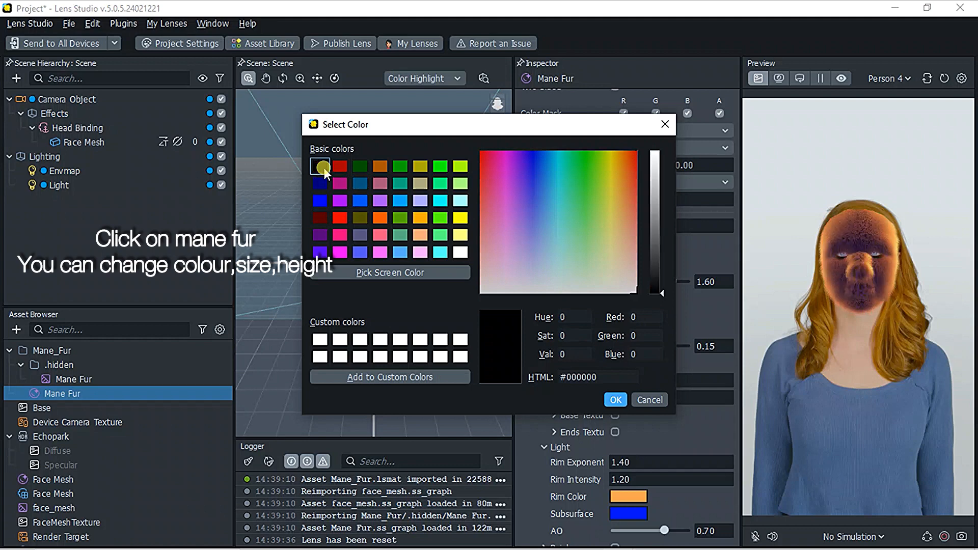
{"action": "left_click", "coordinate": [462, 169]}
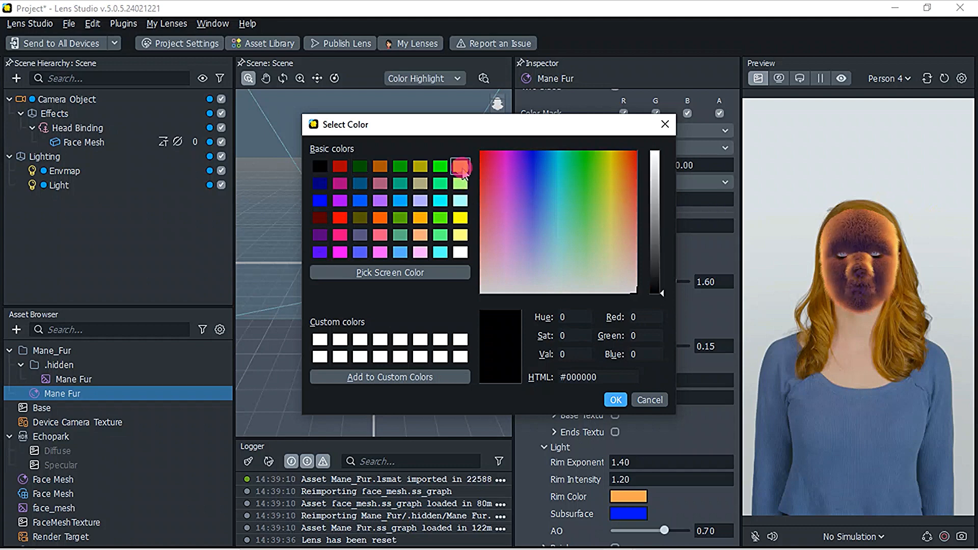
{"action": "left_click", "coordinate": [405, 202]}
{"action": "left_click", "coordinate": [400, 218]}
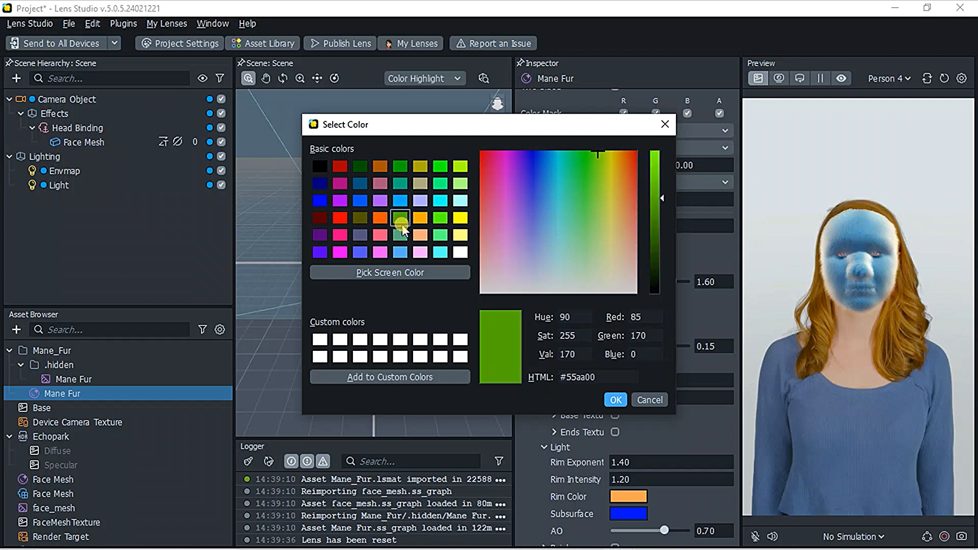
{"action": "left_click", "coordinate": [380, 252]}
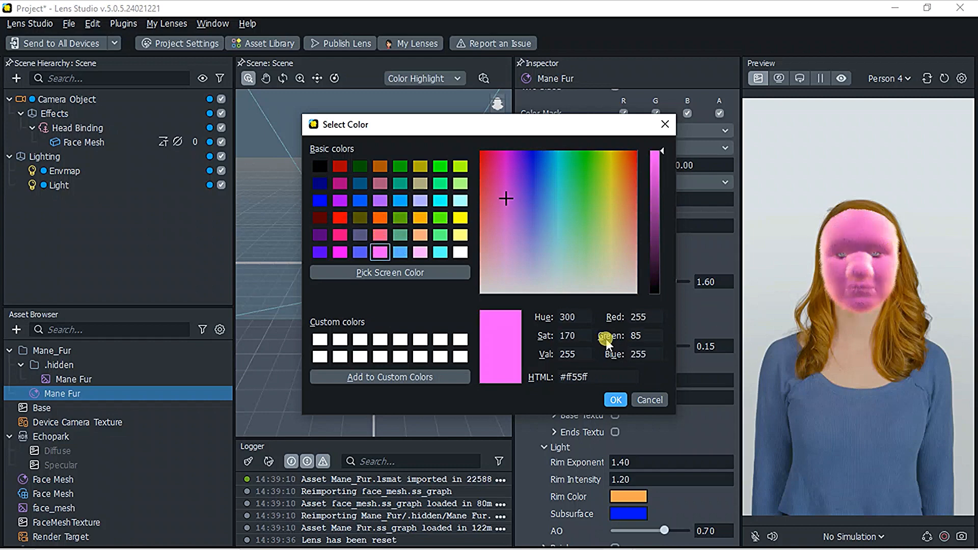
{"action": "left_click", "coordinate": [615, 400]}
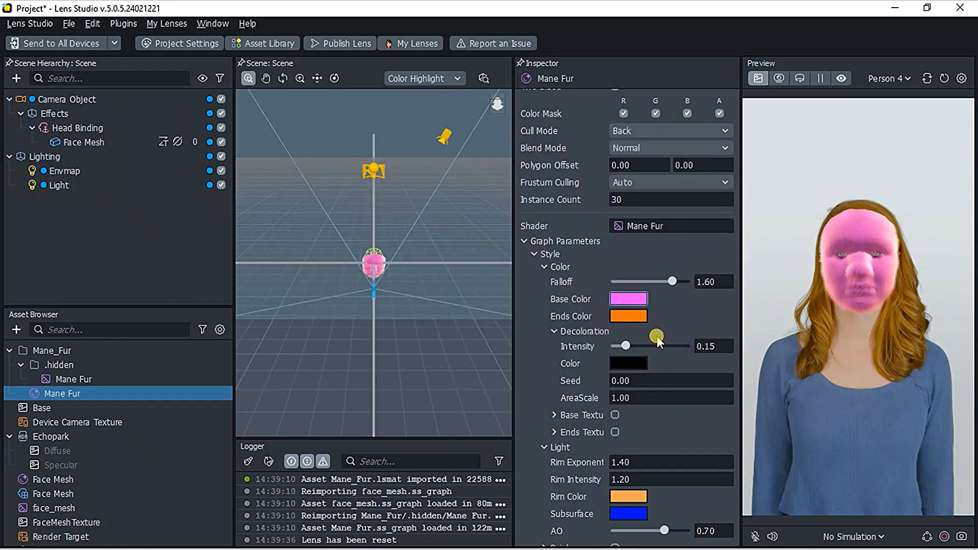
Try green, brown and red as the Mane Fur material's Ends Color, and set it to black #000000
{"action": "left_click", "coordinate": [628, 316]}
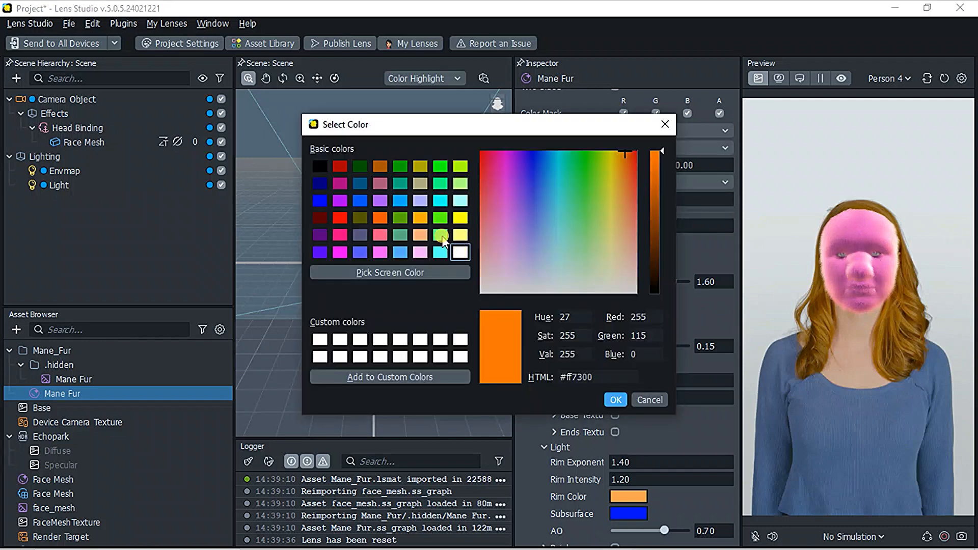
{"action": "left_click", "coordinate": [440, 235]}
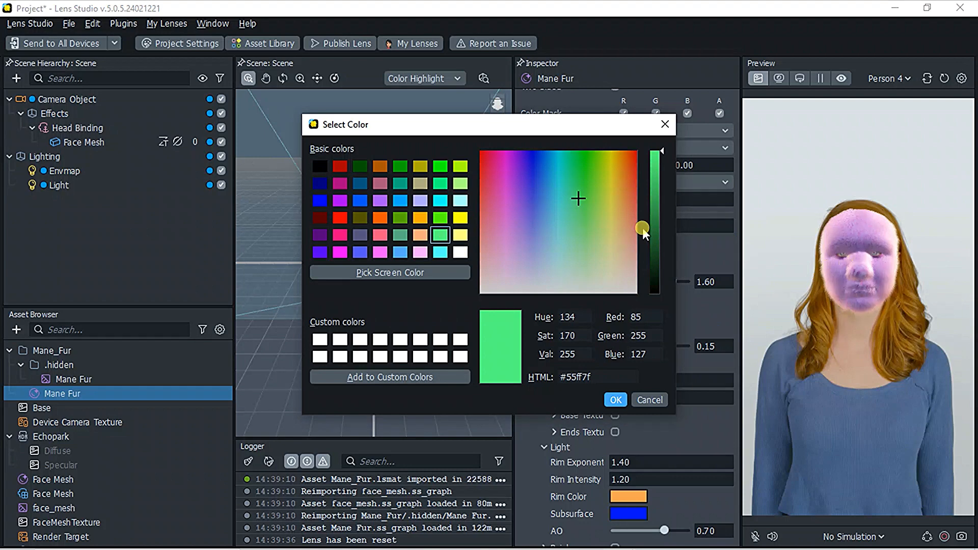
{"action": "left_click", "coordinate": [382, 165]}
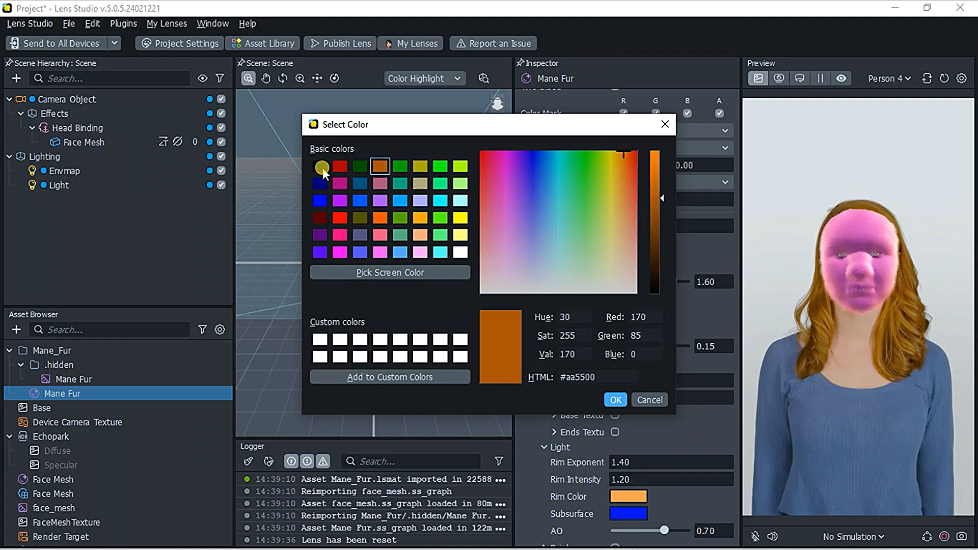
{"action": "left_click", "coordinate": [340, 167]}
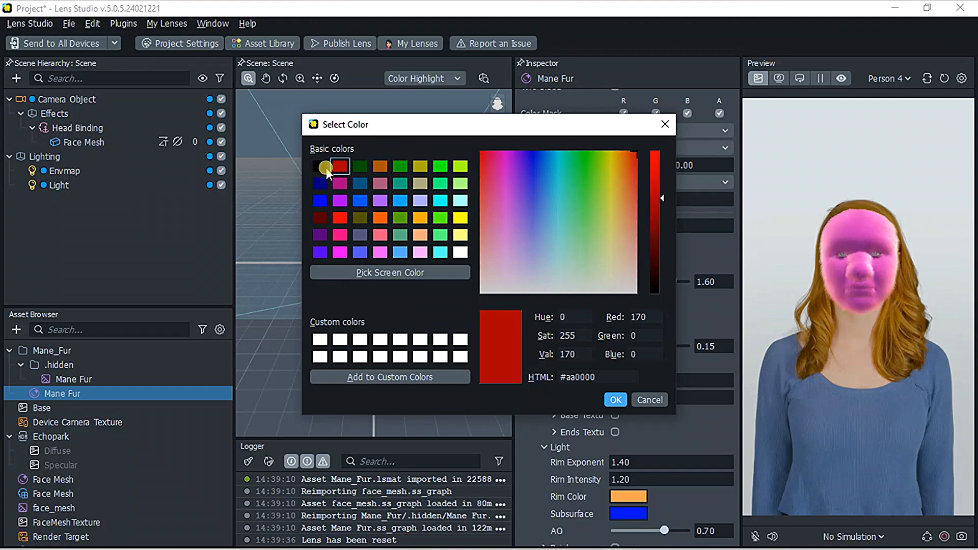
{"action": "left_click", "coordinate": [325, 167]}
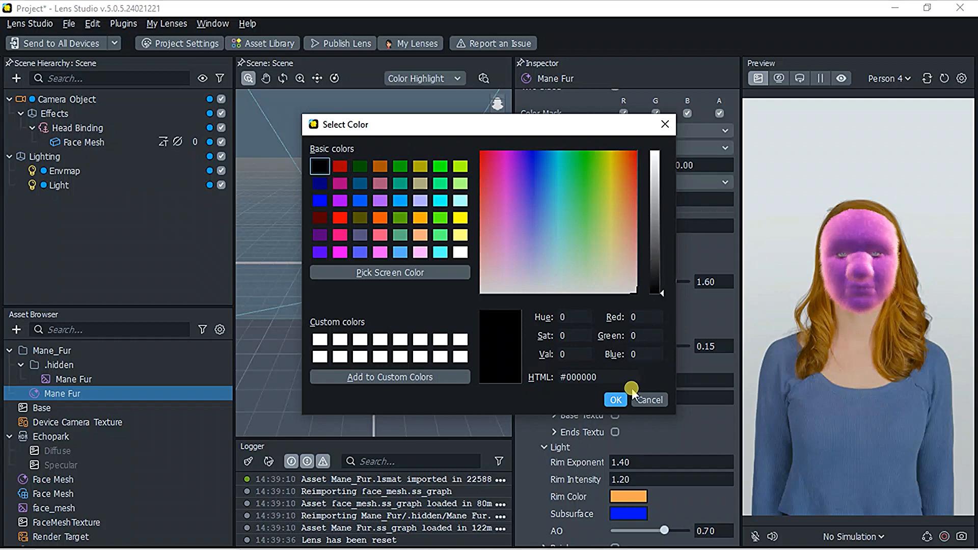
{"action": "left_click", "coordinate": [616, 400]}
Enable the Rainbow effect in the Mane Fur material's Light parameters
{"action": "scroll", "coordinate": [621, 377], "scroll_direction": "down", "scroll_amount": 3}
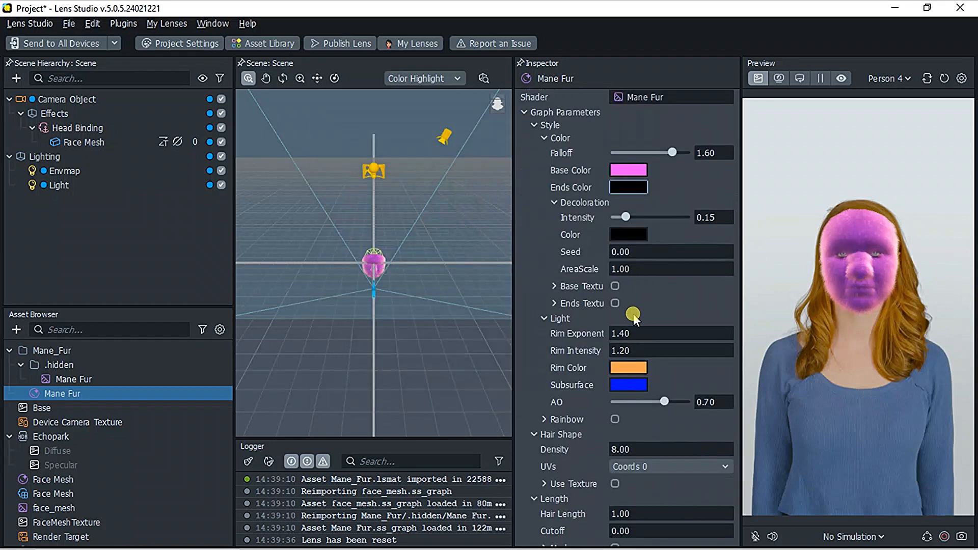
{"action": "scroll", "coordinate": [634, 314], "scroll_direction": "down", "scroll_amount": 2}
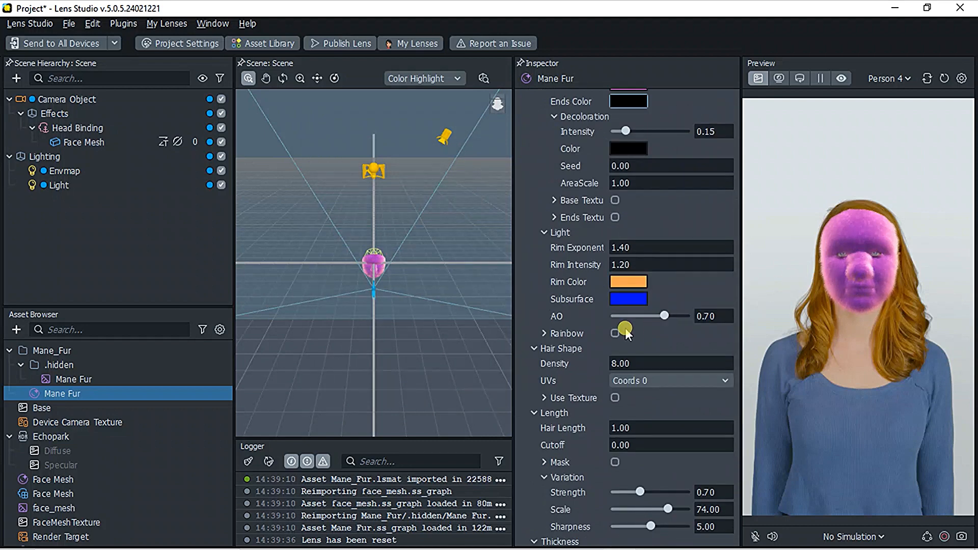
{"action": "scroll", "coordinate": [625, 328], "scroll_direction": "down", "scroll_amount": 2}
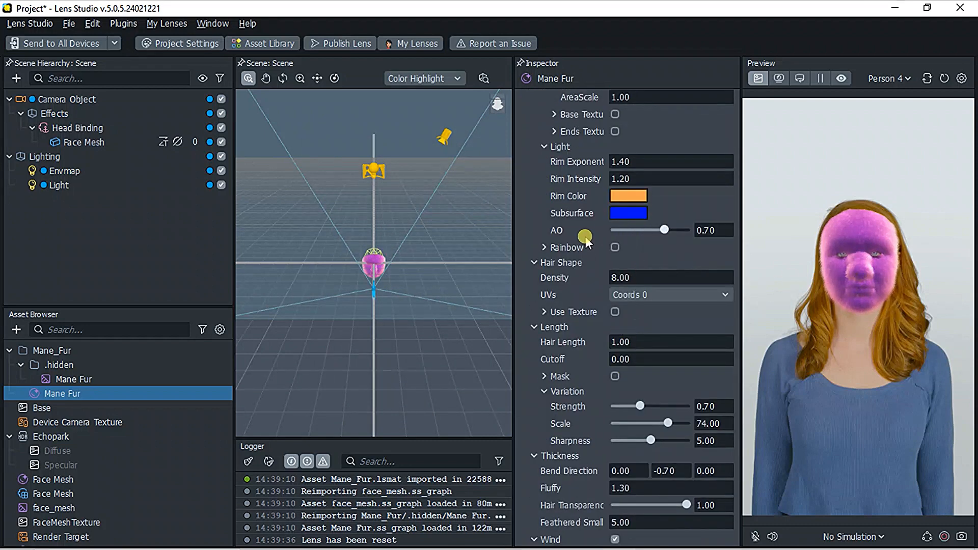
{"action": "left_click", "coordinate": [544, 249]}
{"action": "left_click", "coordinate": [614, 248]}
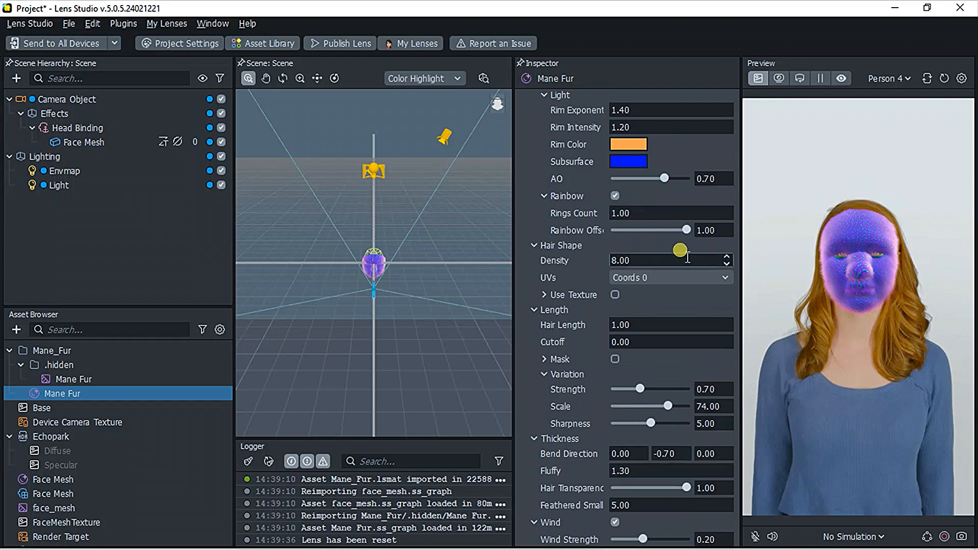
Set the fur's length Variation to Strength 1.70, Scale 59.00 and Sharpness 1.00
{"action": "scroll", "coordinate": [640, 313], "scroll_direction": "down", "scroll_amount": 2}
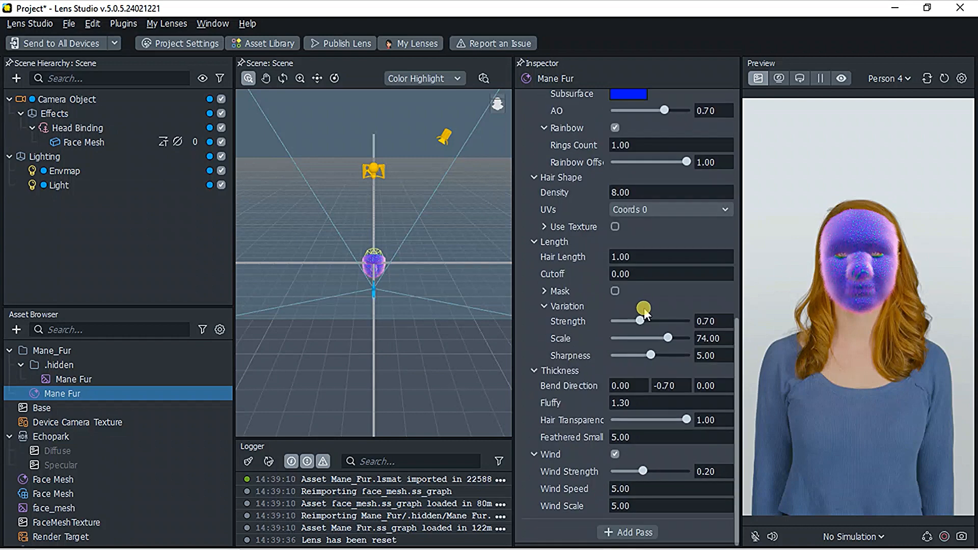
{"action": "left_click_drag", "start_coordinate": [641, 321], "coordinate": [676, 321]}
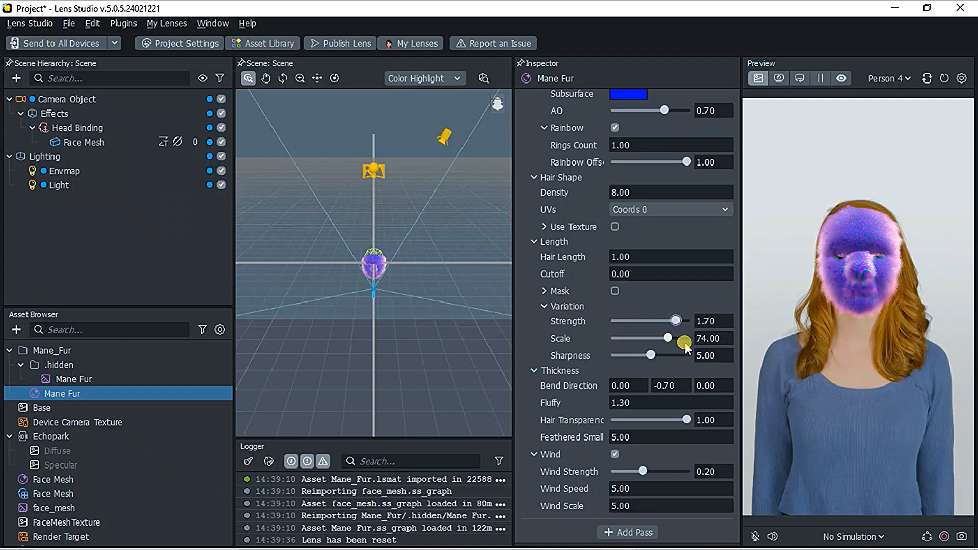
{"action": "left_click", "coordinate": [684, 340]}
{"action": "left_click", "coordinate": [661, 339]}
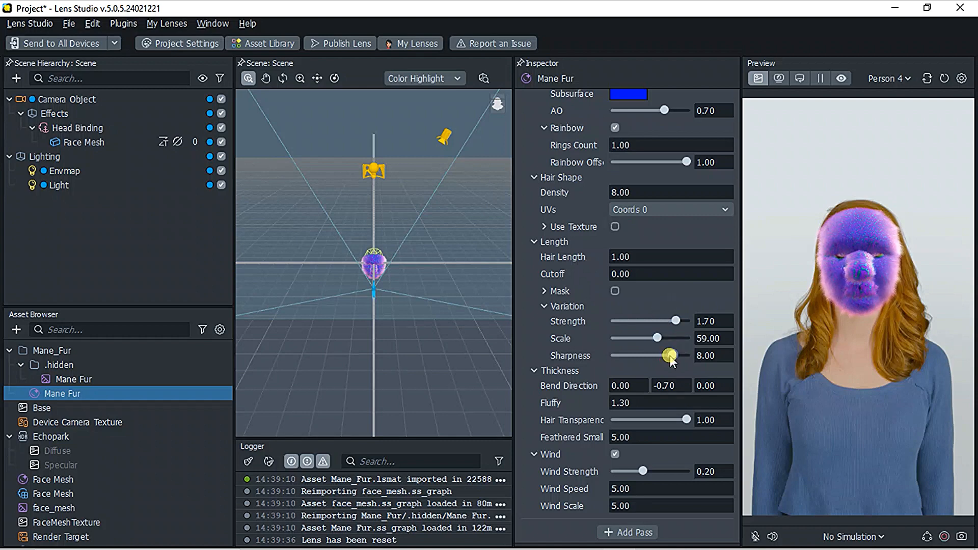
{"action": "left_click", "coordinate": [619, 356]}
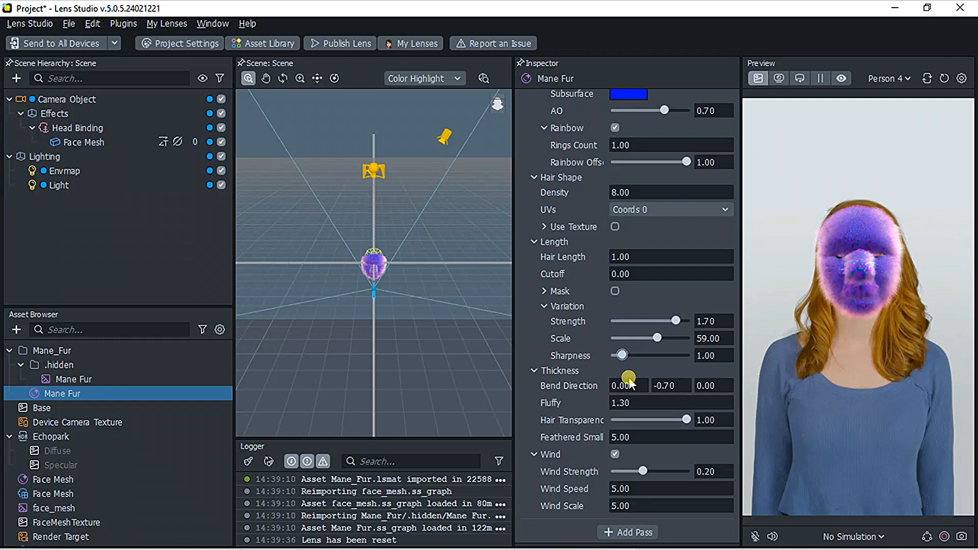
Try lower Hair Transparency values such as 0.37 and 0.68 on the fur, and return it to 1.00
{"action": "left_click", "coordinate": [640, 421]}
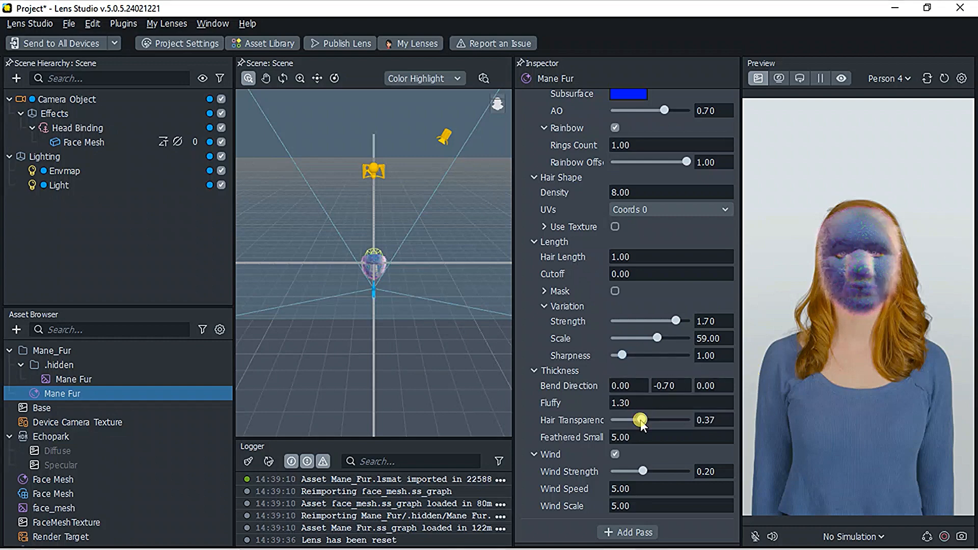
{"action": "left_click_drag", "start_coordinate": [640, 421], "coordinate": [663, 420]}
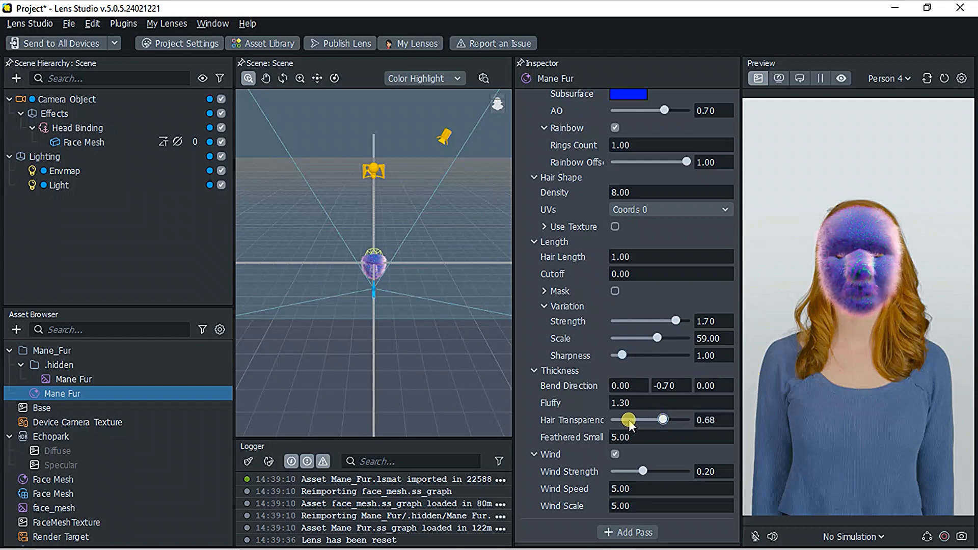
{"action": "left_click", "coordinate": [617, 419]}
{"action": "left_click", "coordinate": [641, 420]}
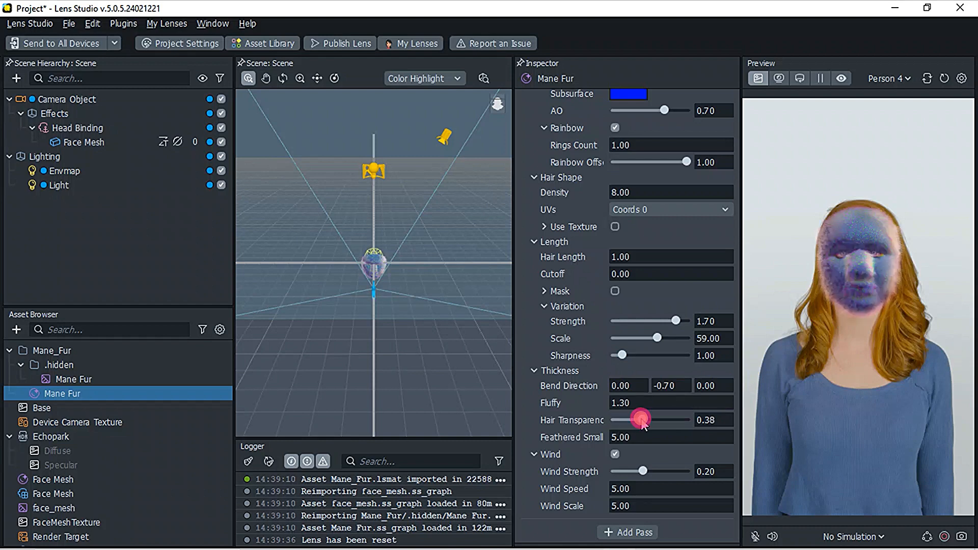
{"action": "left_click_drag", "start_coordinate": [640, 420], "coordinate": [665, 418]}
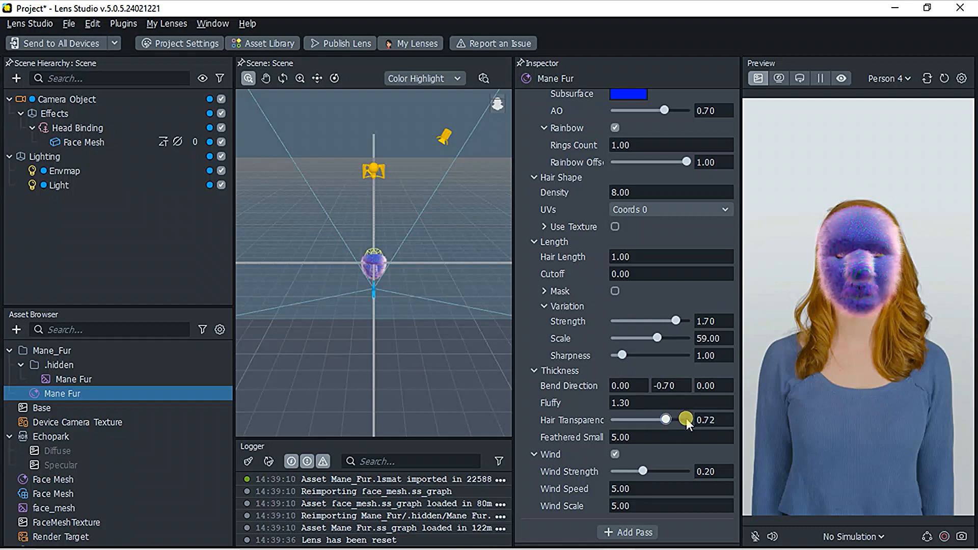
{"action": "left_click", "coordinate": [686, 420]}
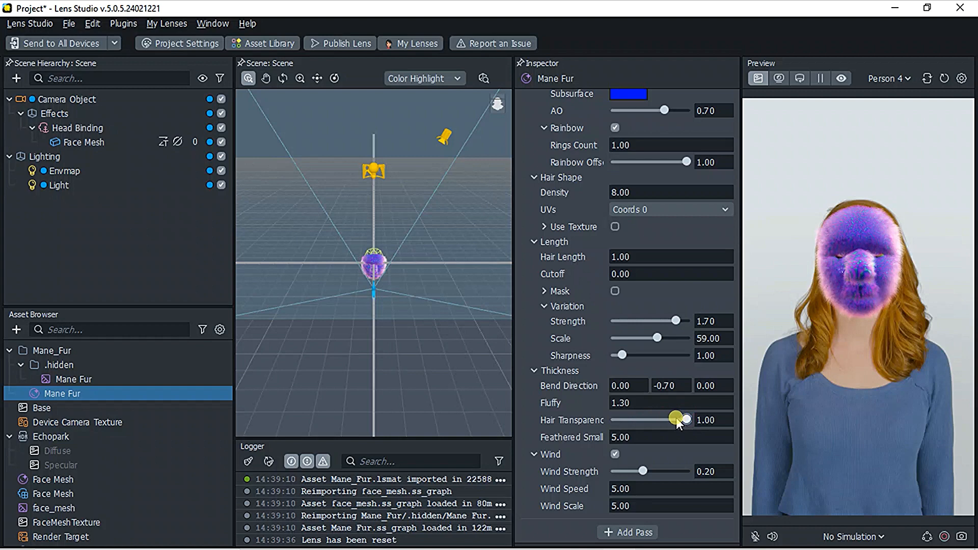
Try a Wind Strength of 0.39 on the Mane Fur material and set it to 0.26
{"action": "left_click", "coordinate": [668, 472]}
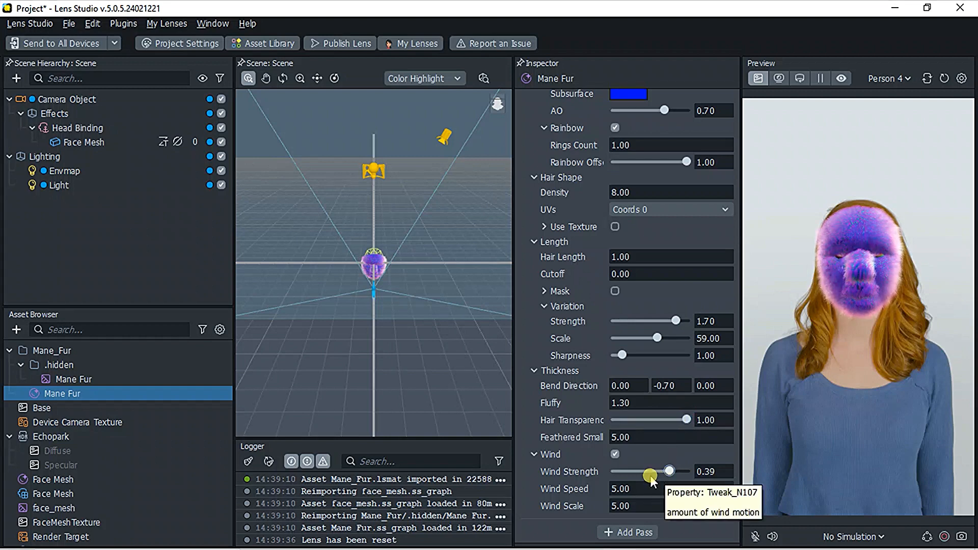
{"action": "left_click", "coordinate": [651, 475]}
{"action": "scroll", "coordinate": [679, 377], "scroll_direction": "up", "scroll_amount": 4}
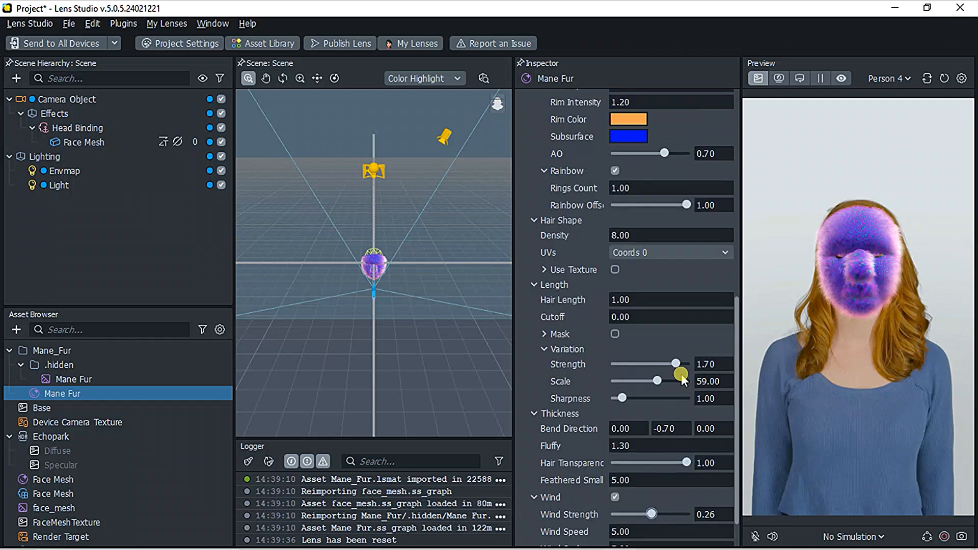
{"action": "scroll", "coordinate": [681, 377], "scroll_direction": "up", "scroll_amount": 2}
{"action": "scroll", "coordinate": [681, 374], "scroll_direction": "up", "scroll_amount": 1}
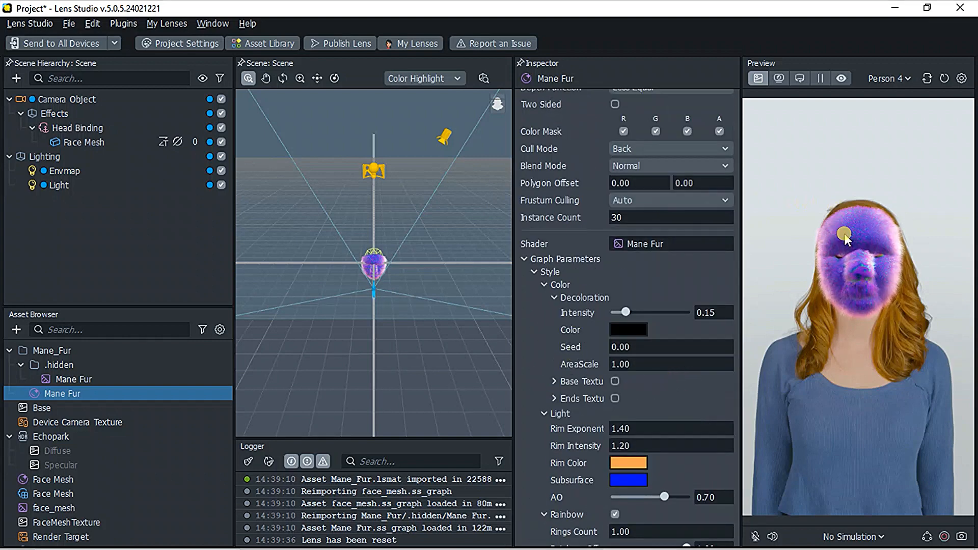
Switch the lens preview to the Facial Expressions video to check the fur on a moving face
{"action": "left_click", "coordinate": [878, 80]}
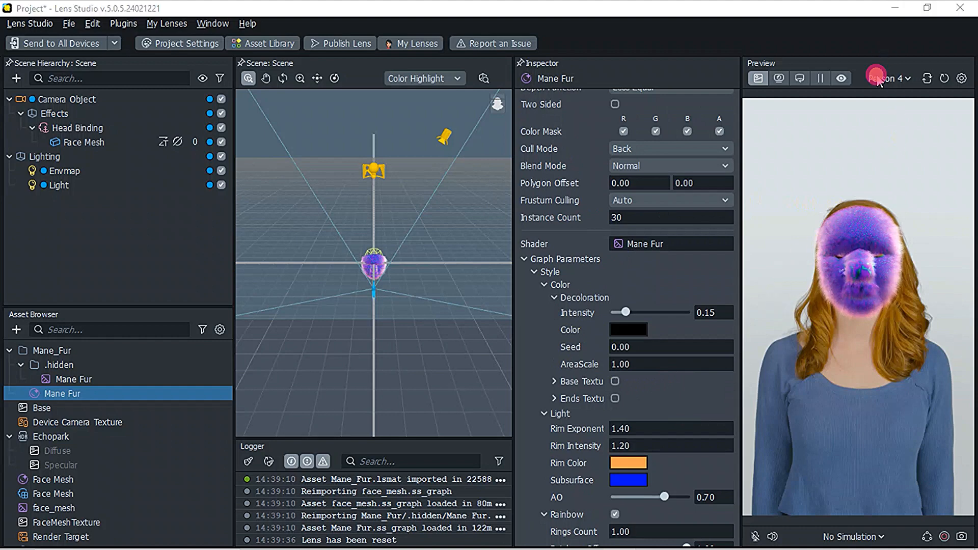
{"action": "left_click", "coordinate": [837, 105]}
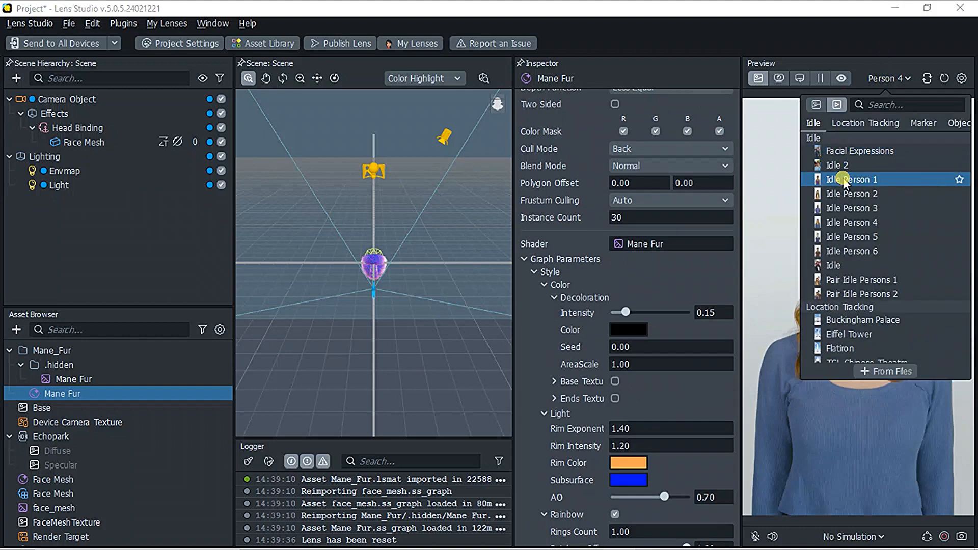
{"action": "left_click", "coordinate": [844, 151]}
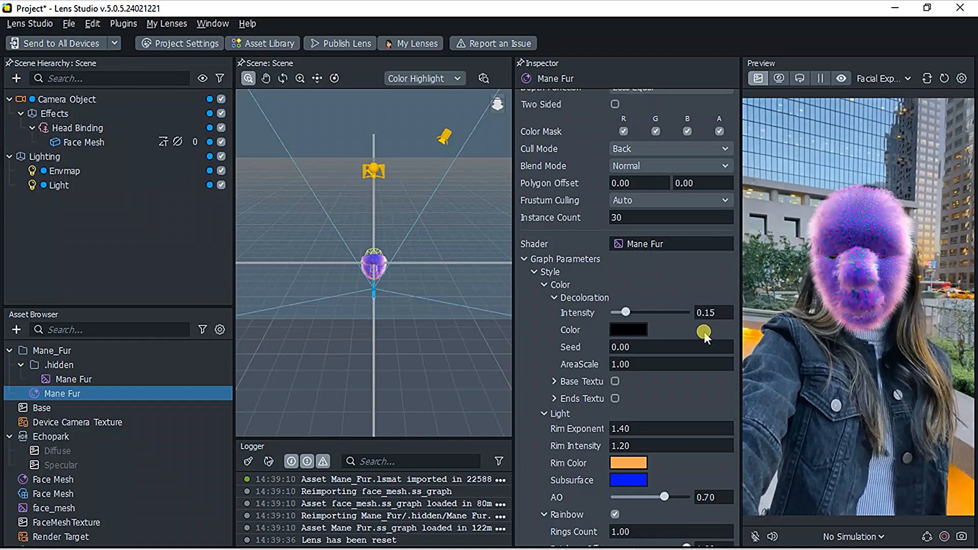
Set the Mane Fur material's Rim Color to light yellow, #ffff7f
{"action": "scroll", "coordinate": [646, 406], "scroll_direction": "down", "scroll_amount": 5}
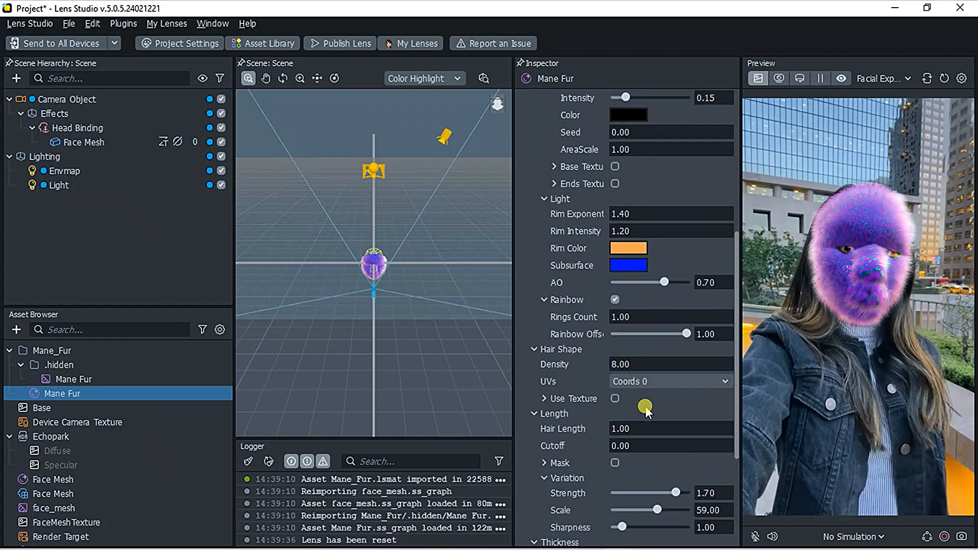
{"action": "scroll", "coordinate": [643, 397], "scroll_direction": "down", "scroll_amount": 1}
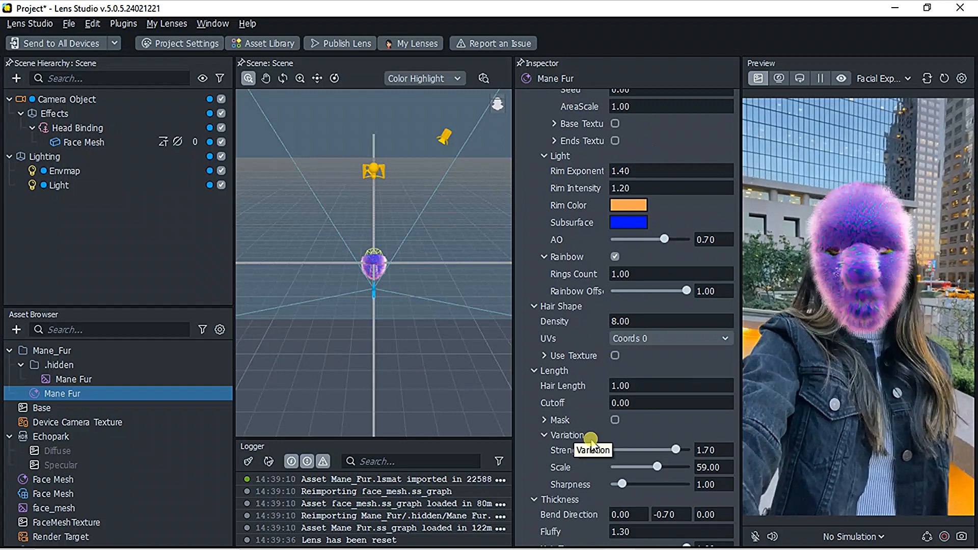
{"action": "left_click", "coordinate": [642, 227]}
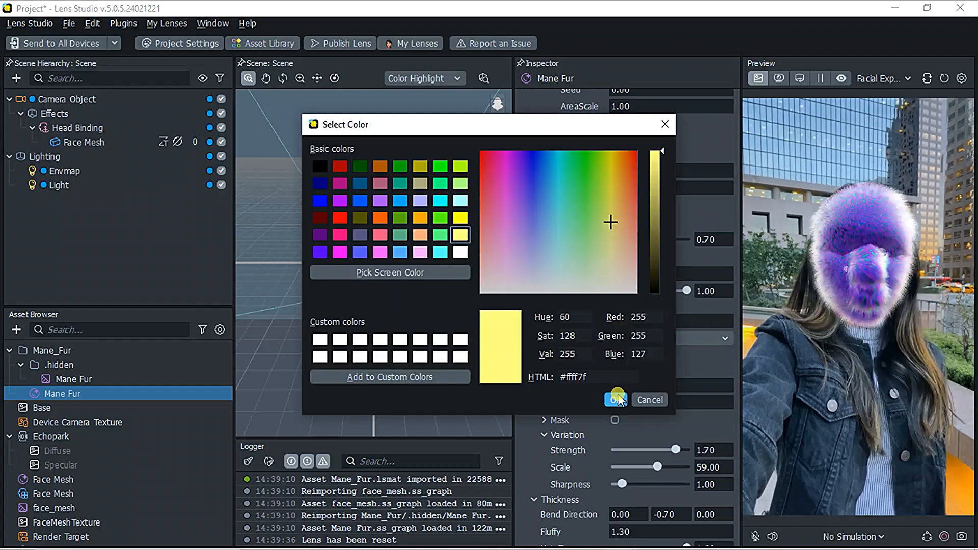
{"action": "left_click", "coordinate": [616, 399]}
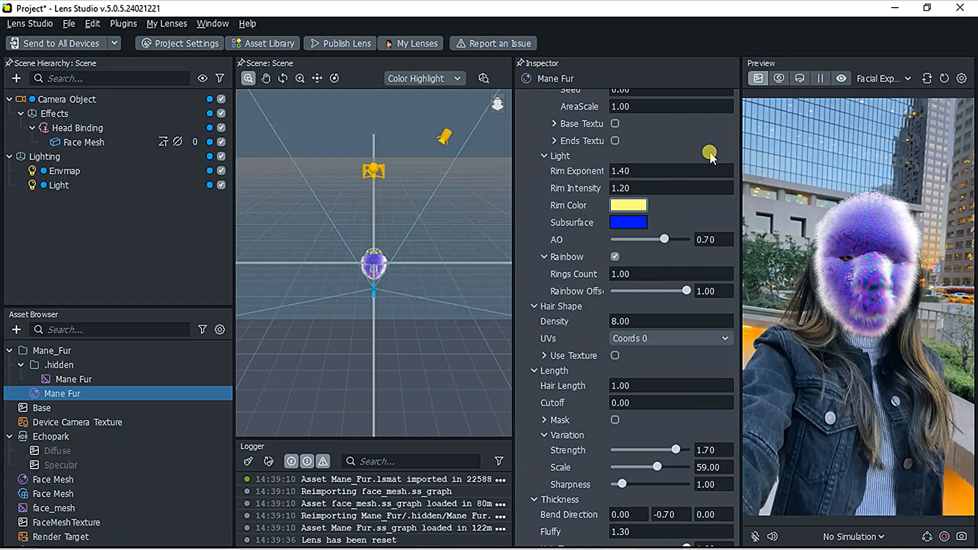
Switch the lens preview to the Idle 2 video to check the fur on another person
{"action": "scroll", "coordinate": [649, 319], "scroll_direction": "down", "scroll_amount": 1}
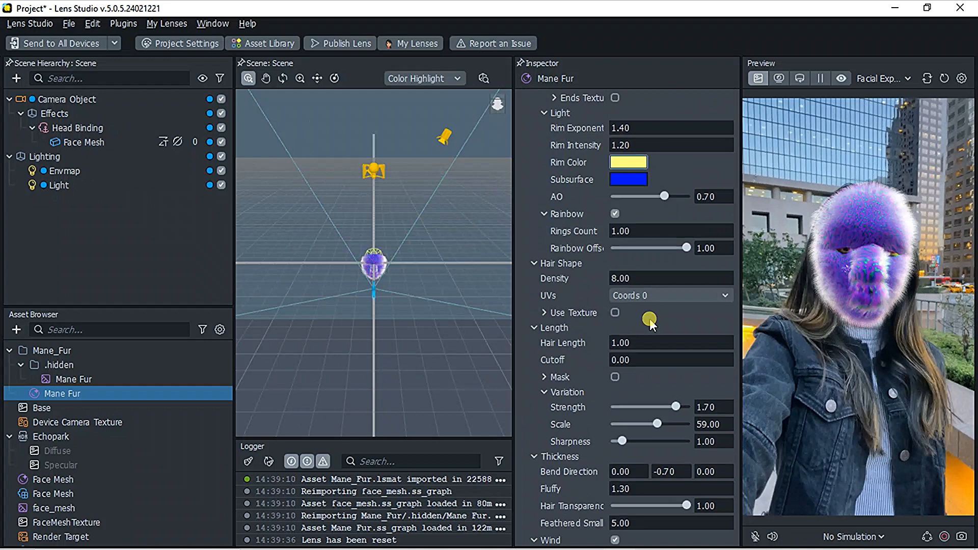
{"action": "scroll", "coordinate": [650, 319], "scroll_direction": "down", "scroll_amount": 2}
{"action": "left_click", "coordinate": [883, 78]}
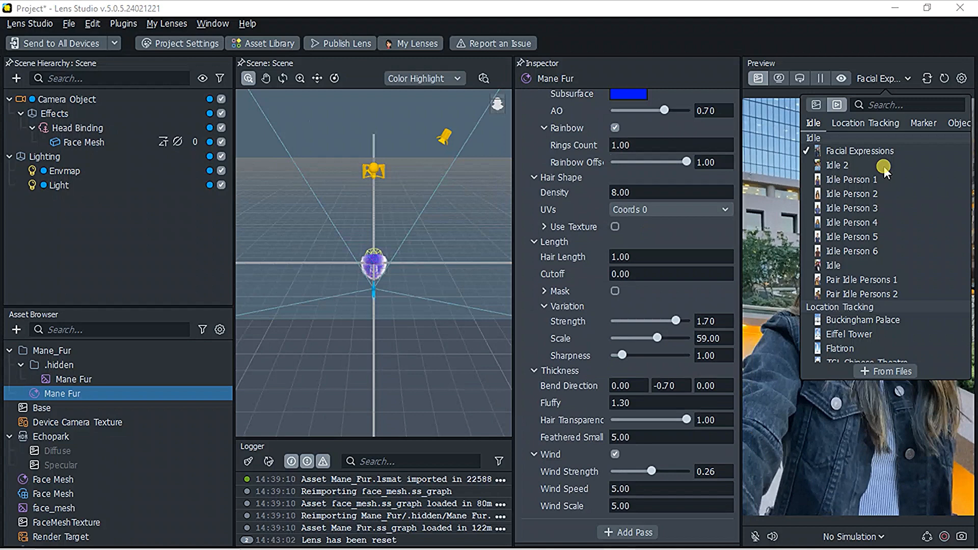
{"action": "left_click", "coordinate": [885, 166]}
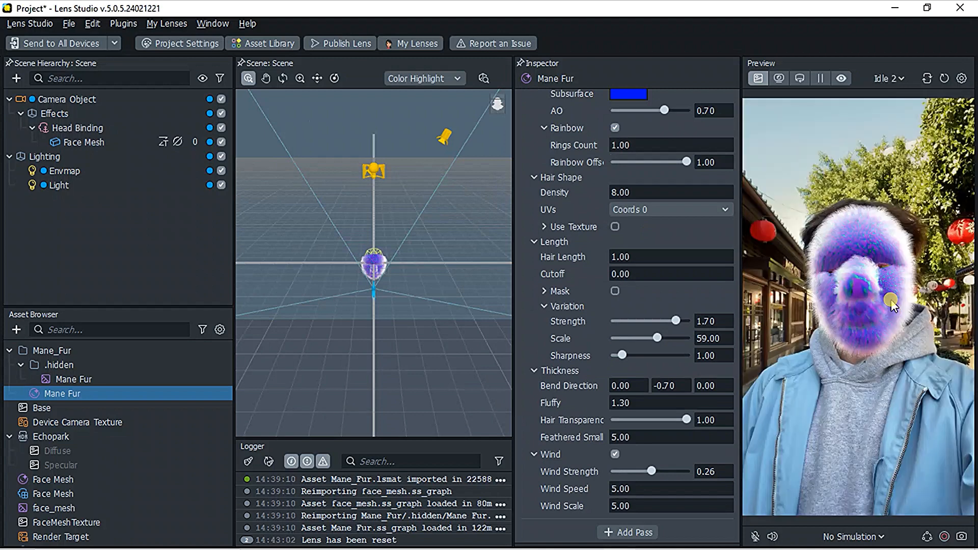